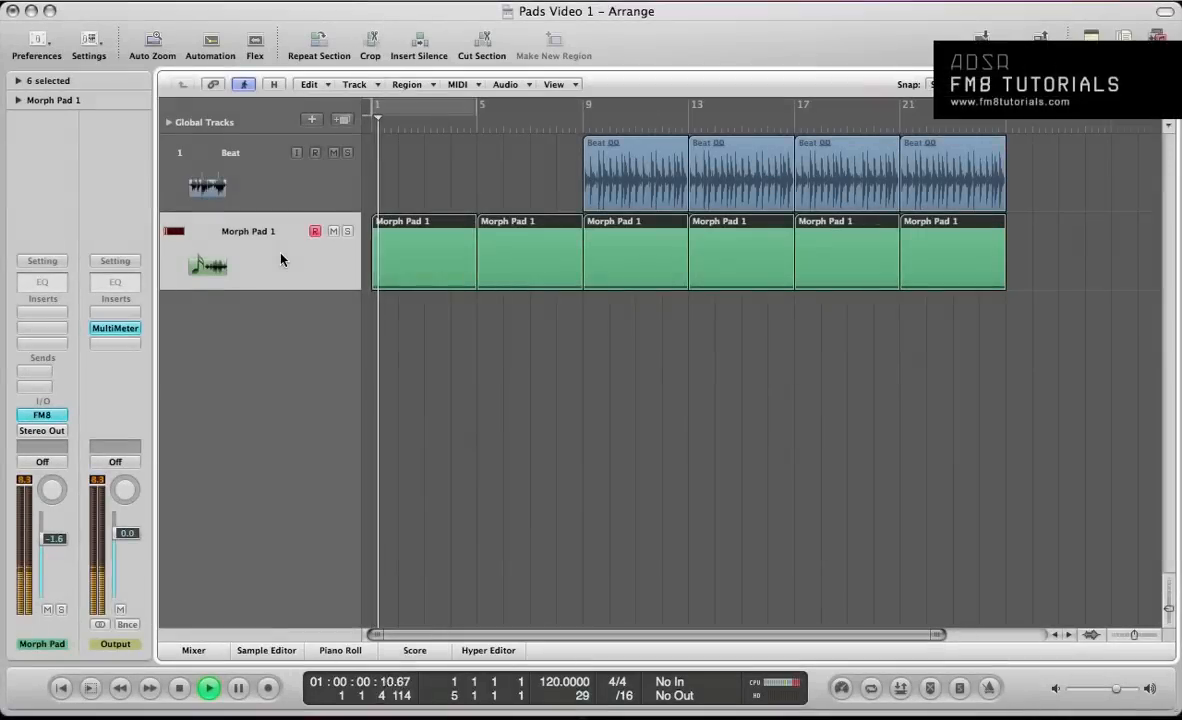
Review the Morph Pad 1 patch in FM8 during playback, including its Master and Easy/Morph pages, and sweep the morph position.
key("v")
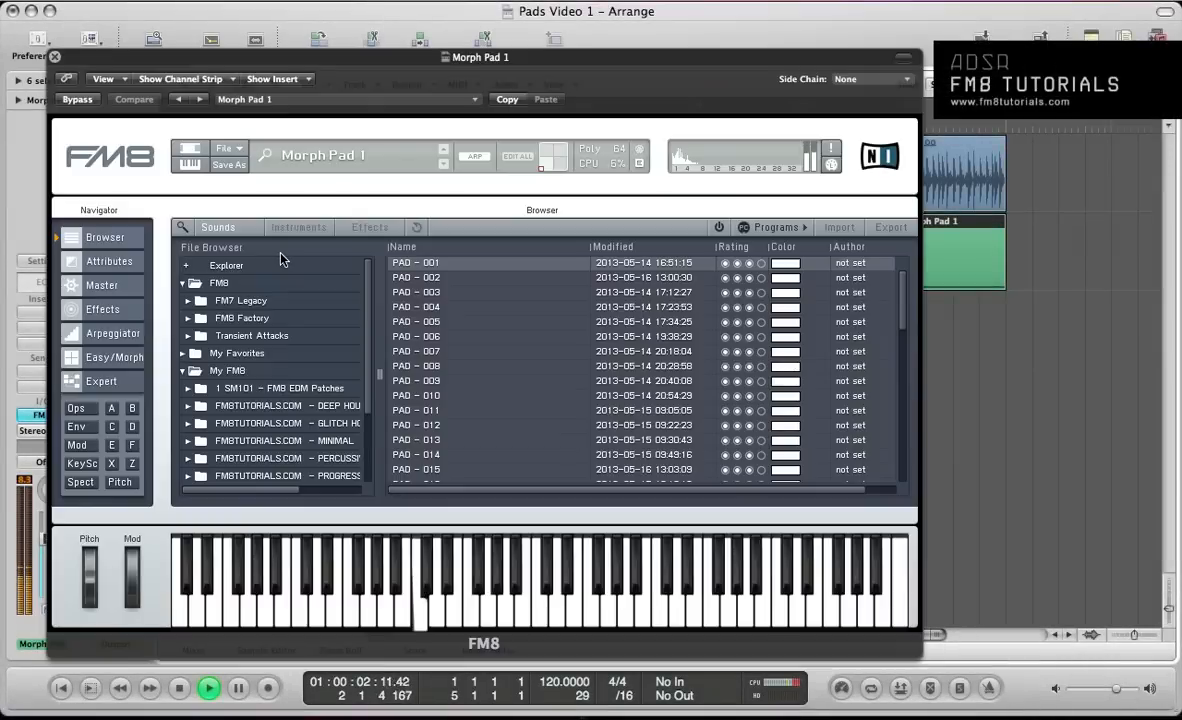
left_click(108, 262)
left_click(108, 285)
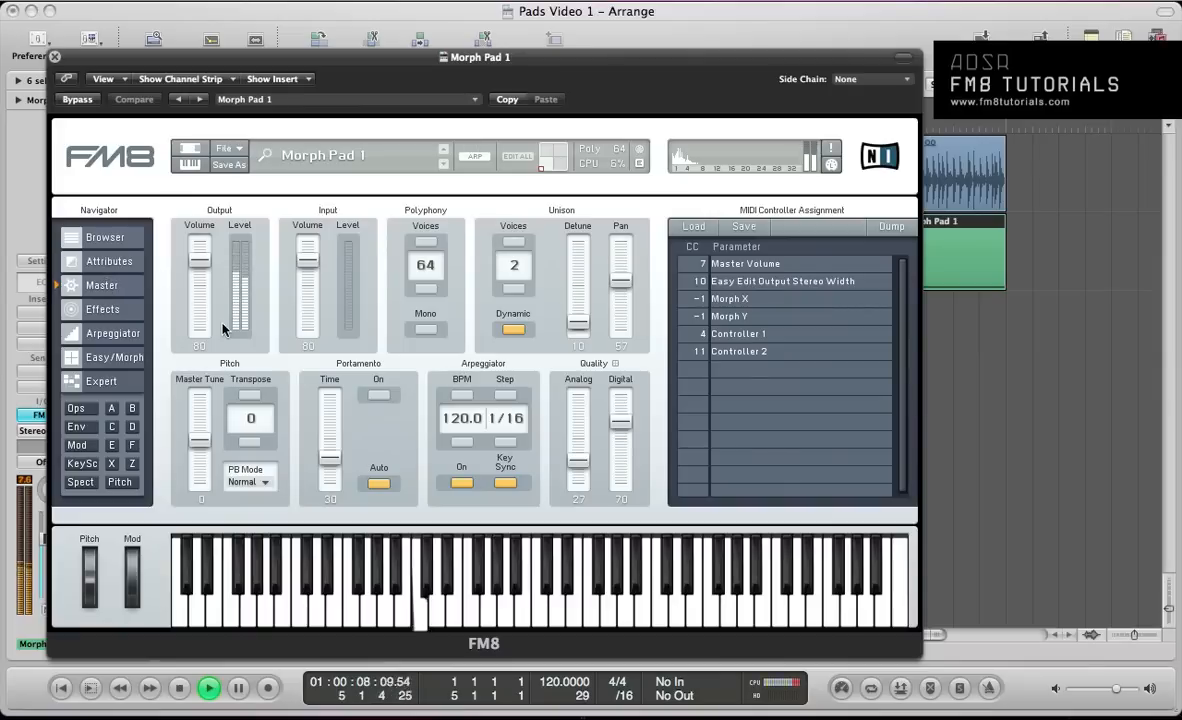
left_click(95, 357)
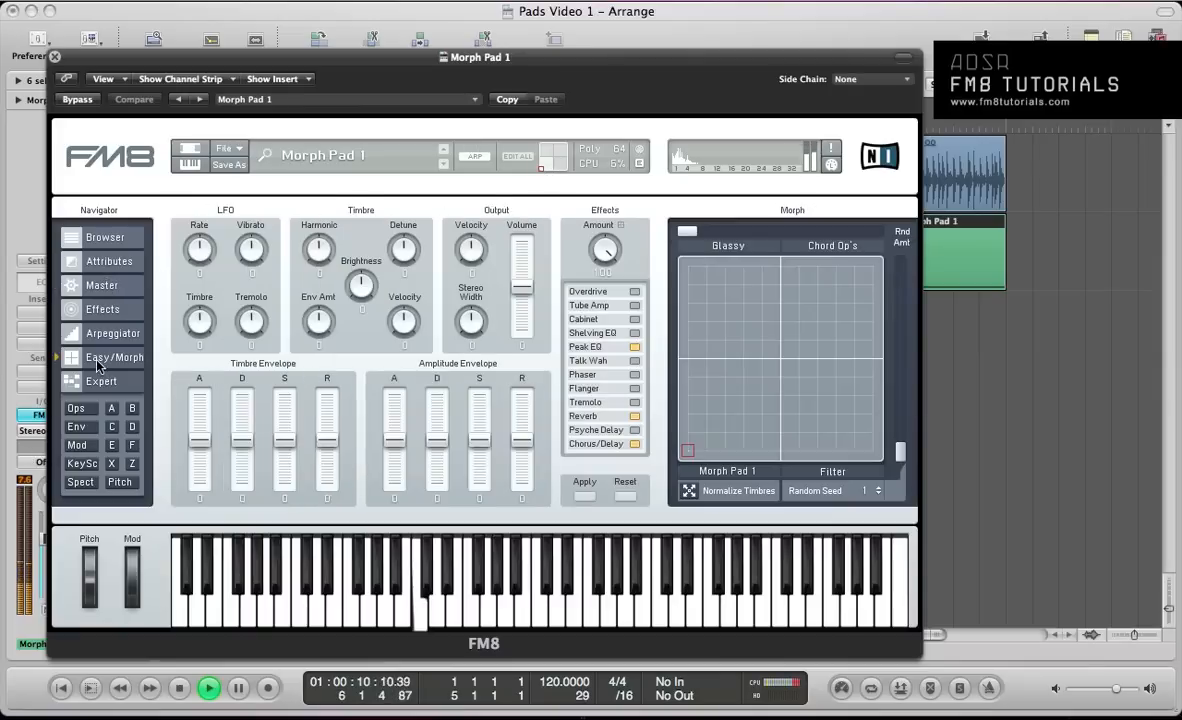
mouse_move(688, 451)
left_mouse_down()
mouse_move(795, 466)
mouse_move(853, 449)
mouse_move(840, 415)
mouse_move(721, 314)
mouse_move(813, 267)
mouse_move(868, 266)
mouse_move(888, 285)
mouse_move(890, 347)
mouse_move(849, 385)
mouse_move(680, 456)
left_mouse_up()
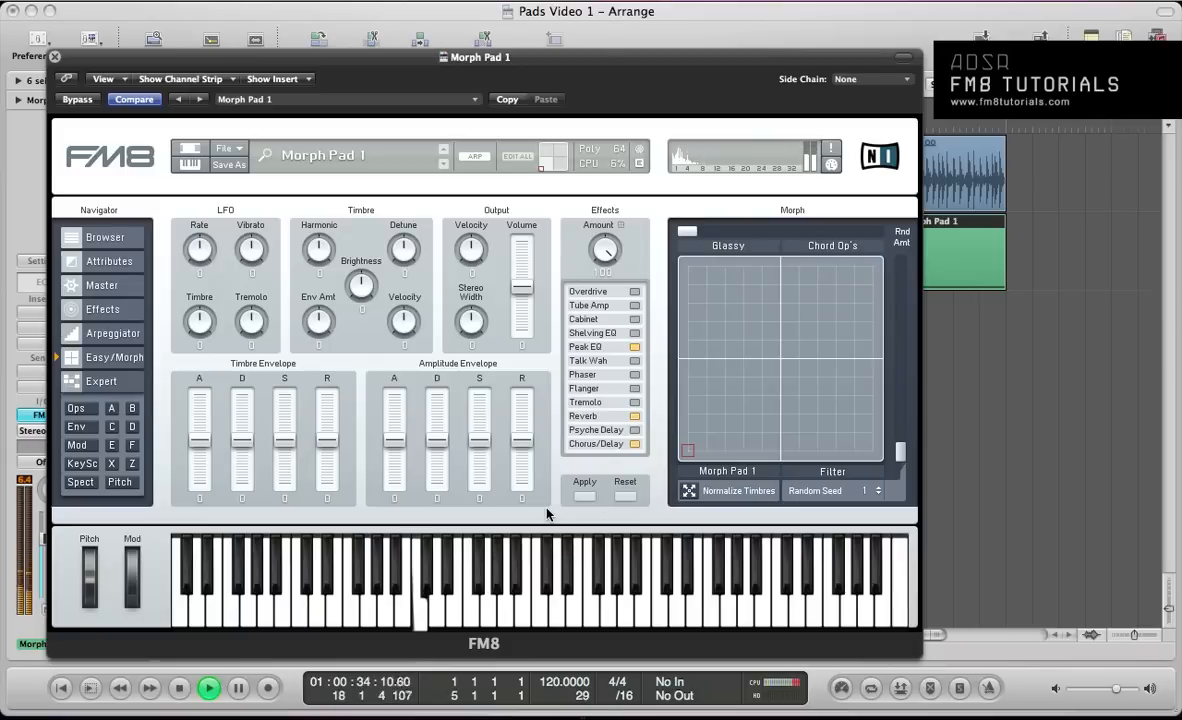
key("super+w")
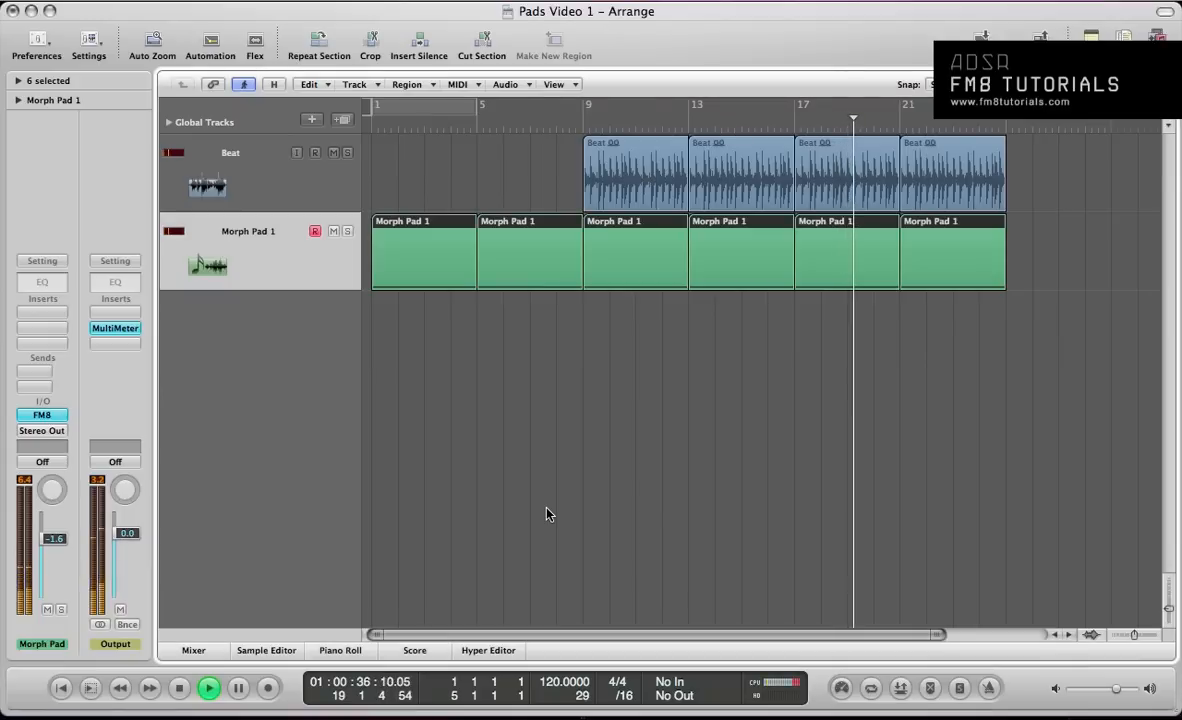
Stop and rewind the song, review the FM8 patch's Master settings and Morph page, and briefly audition the pad.
key("space")
key("Return")
key("v")
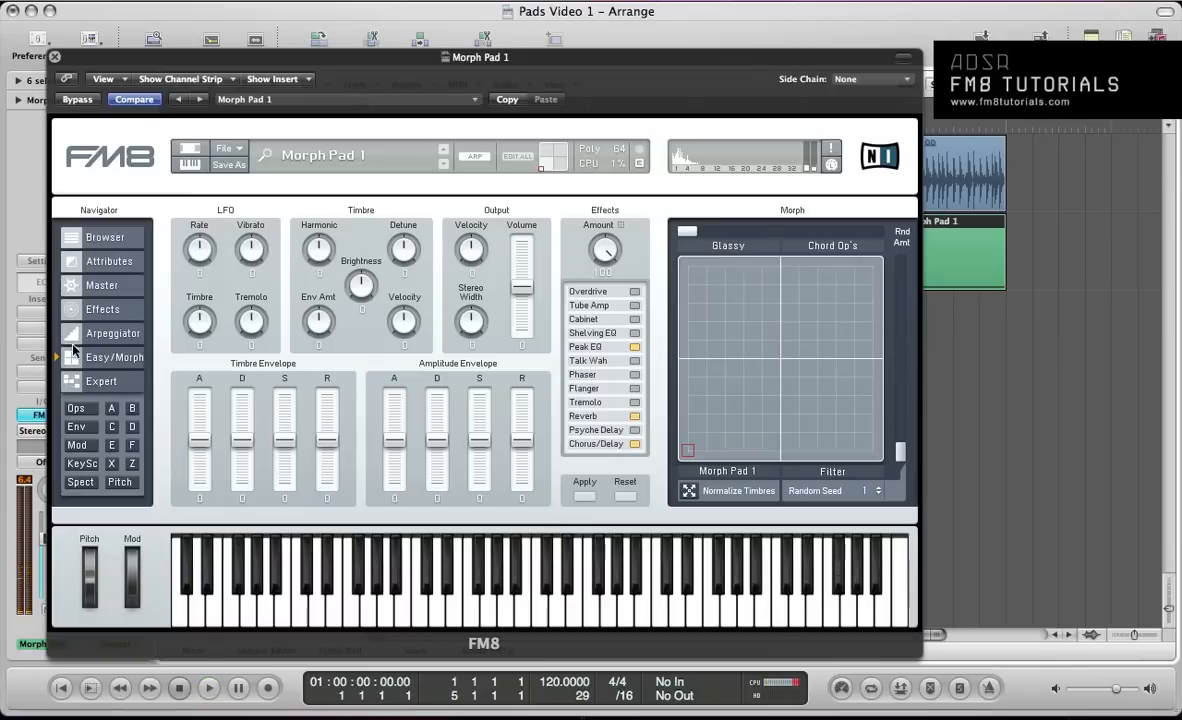
left_click(103, 286)
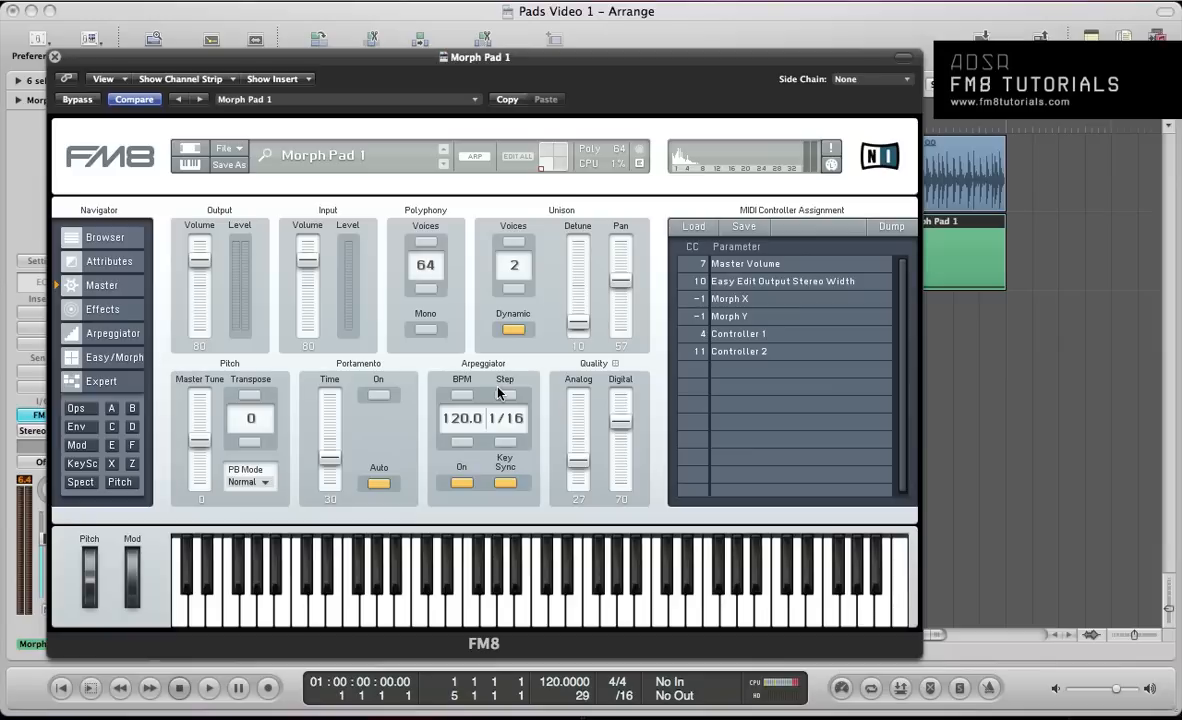
left_click(108, 357)
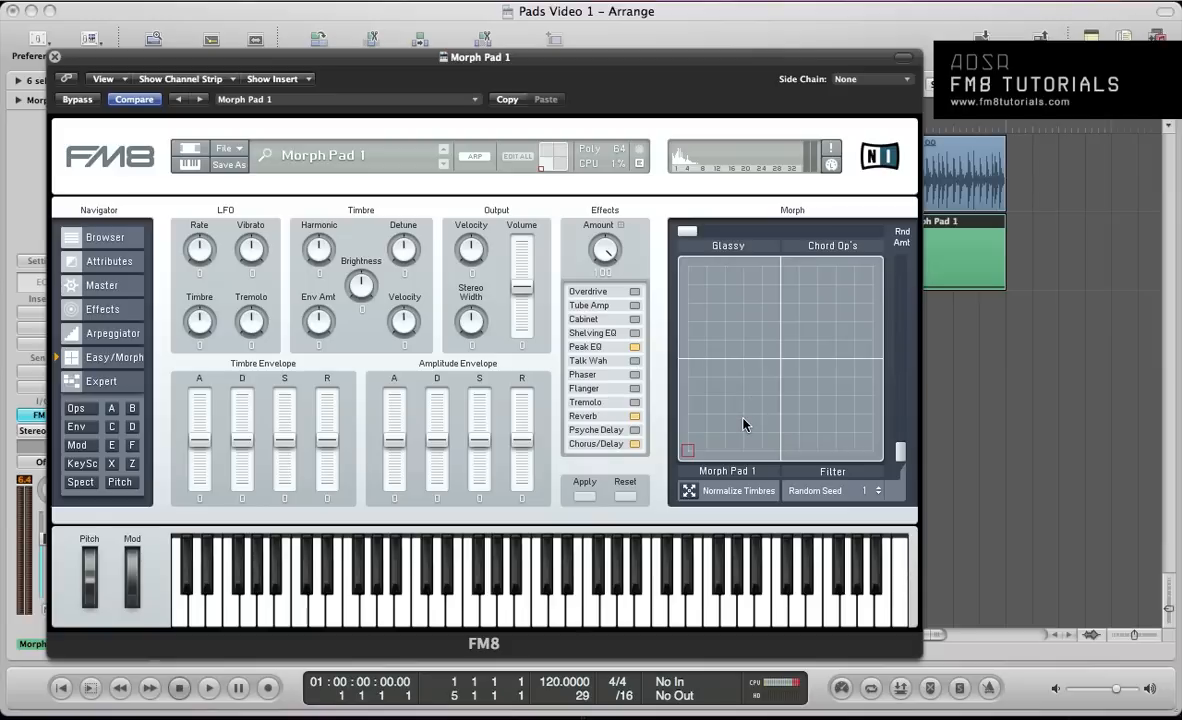
key("space")
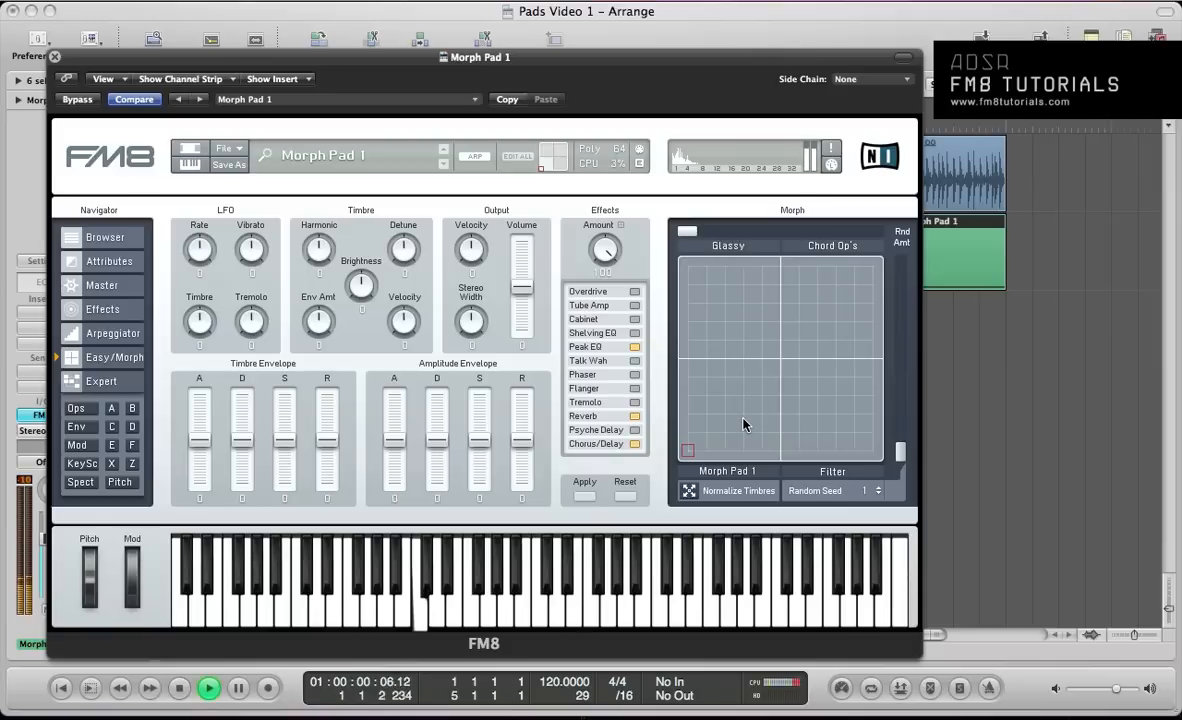
key("space")
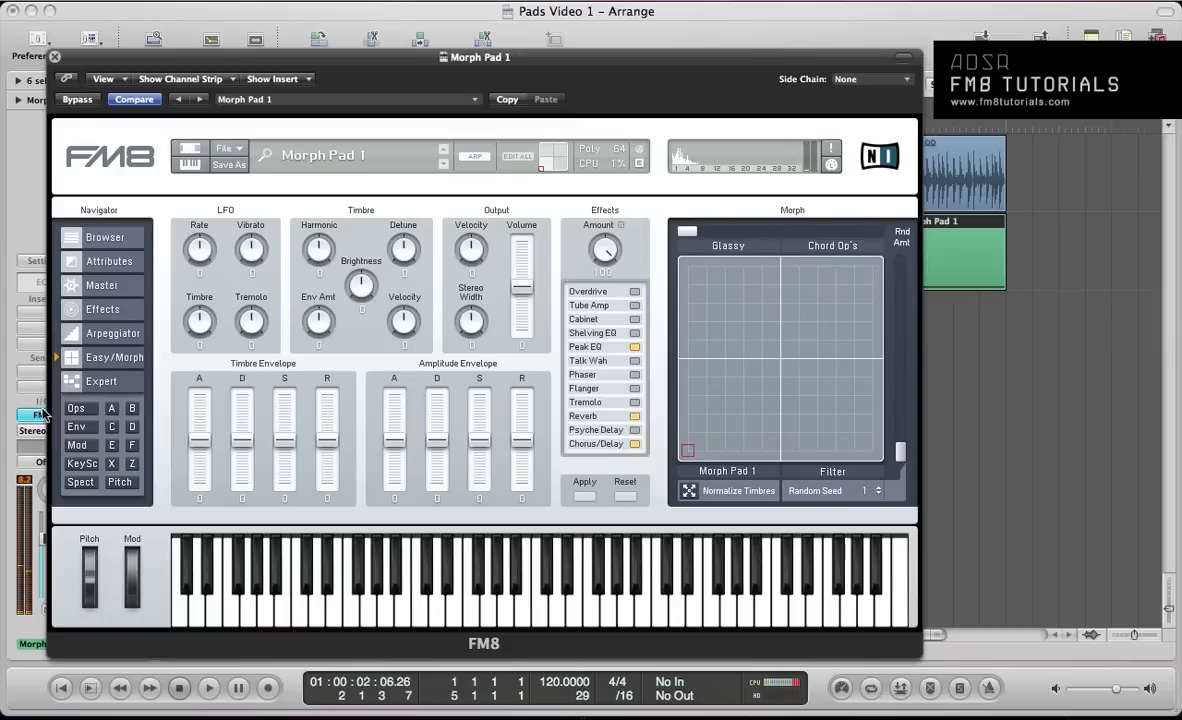
Examine the patch's operator ratios and FM Matrix, and audition the pad while sweeping the morph position.
left_click(100, 381)
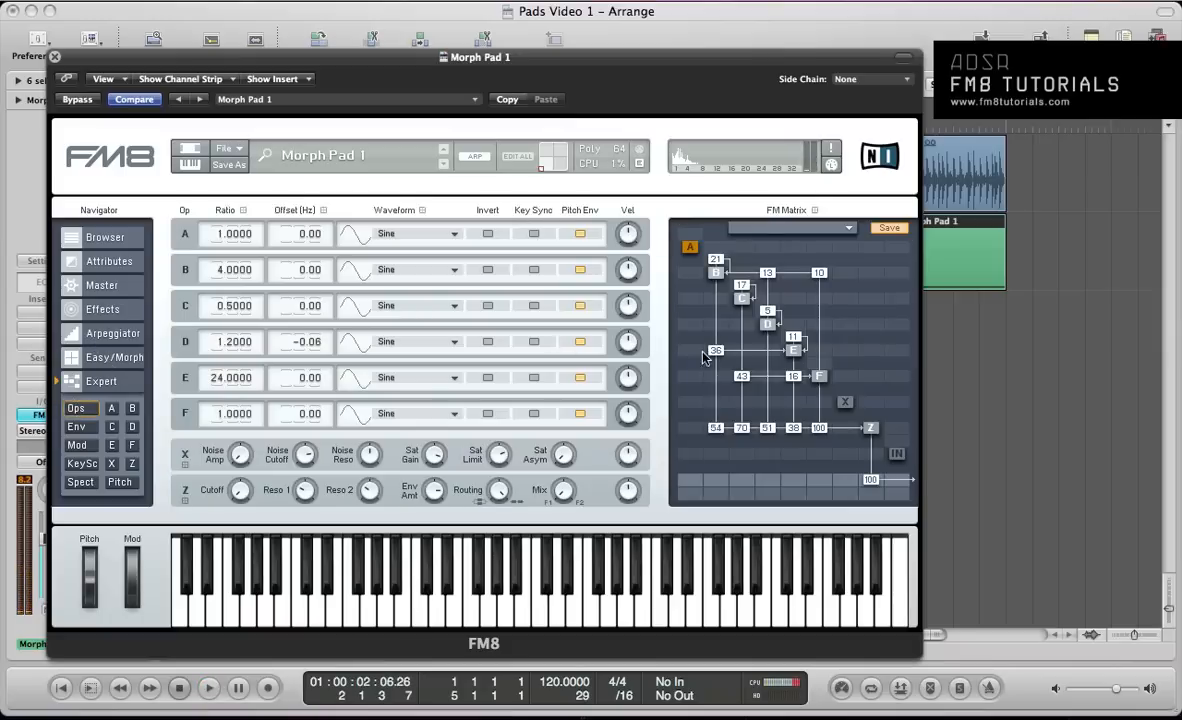
key("space")
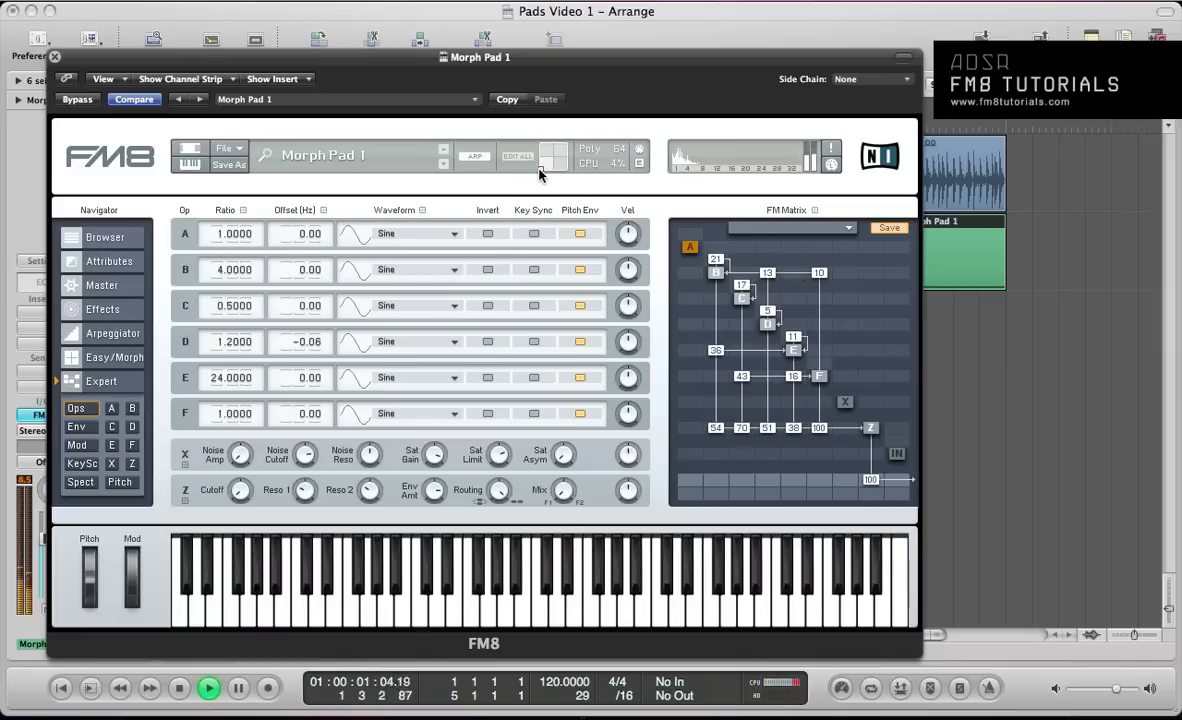
left_click_drag(540, 169, 500, 208)
key("space")
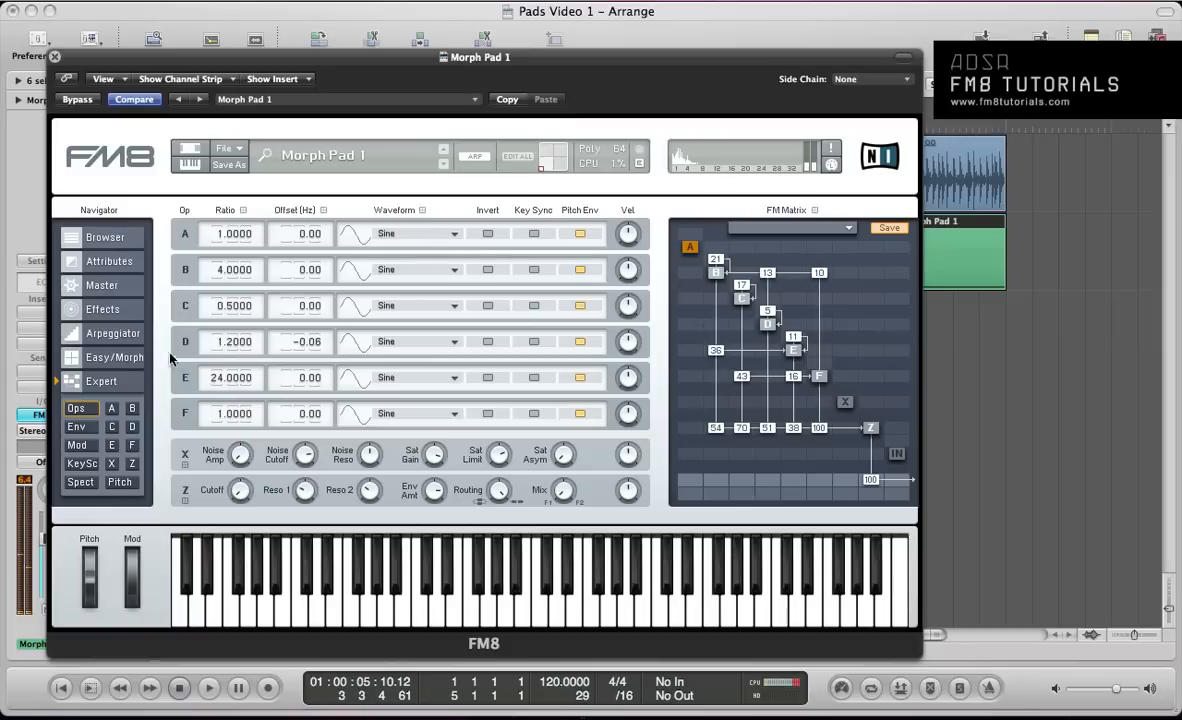
Try moving the morph square from the Morph Pad 1 corner to the Filter corner and back.
left_click(135, 359)
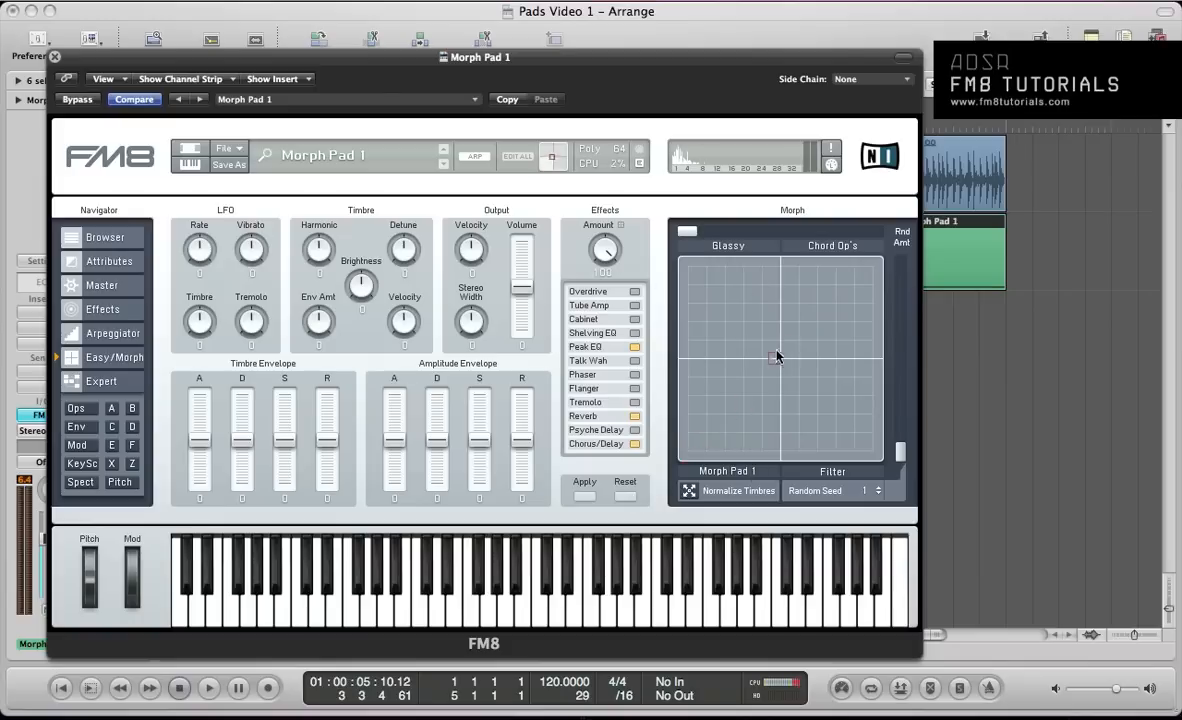
left_click_drag(687, 450, 870, 450)
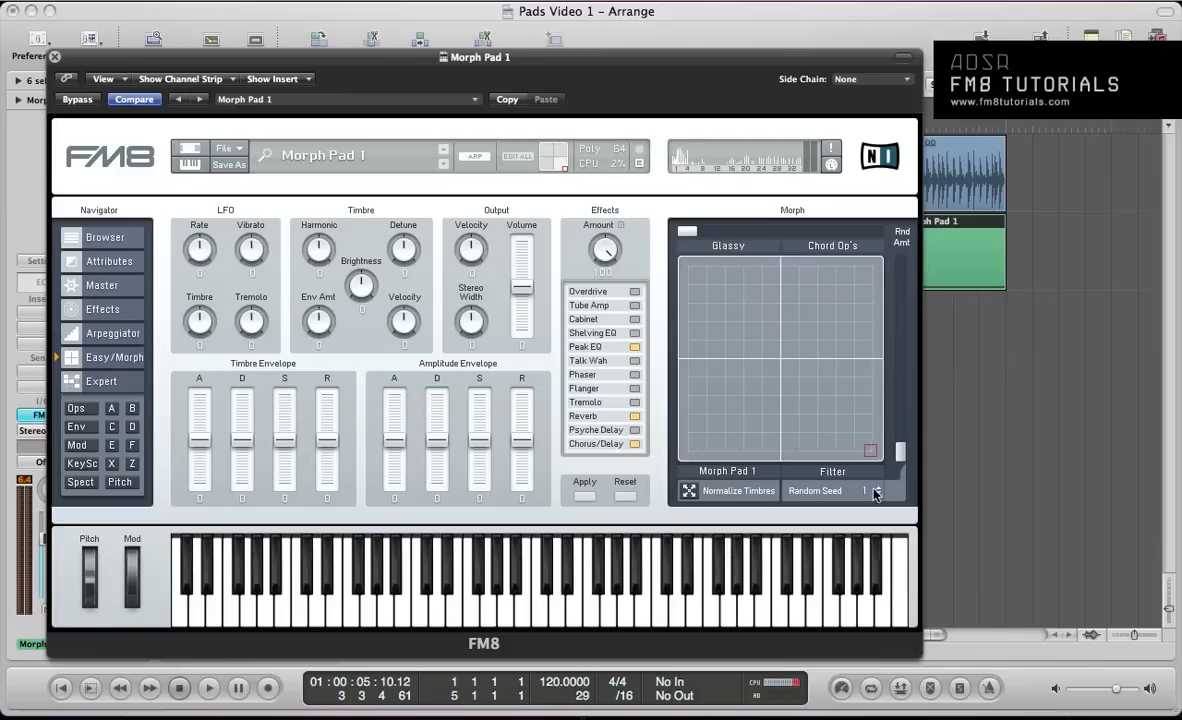
mouse_move(913, 410)
left_mouse_down()
mouse_move(917, 252)
mouse_move(669, 215)
mouse_move(595, 585)
left_mouse_up()
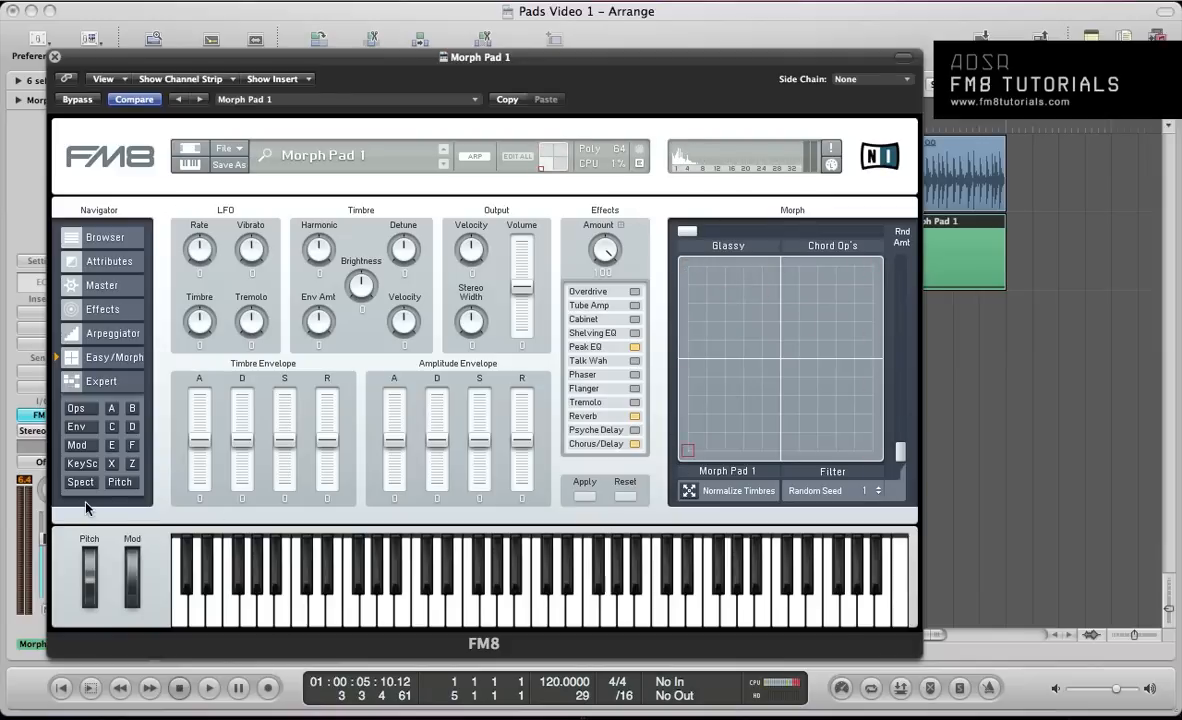
Check the patch's Expert and Master settings, and replace it with a new blank sound.
left_click(66, 380)
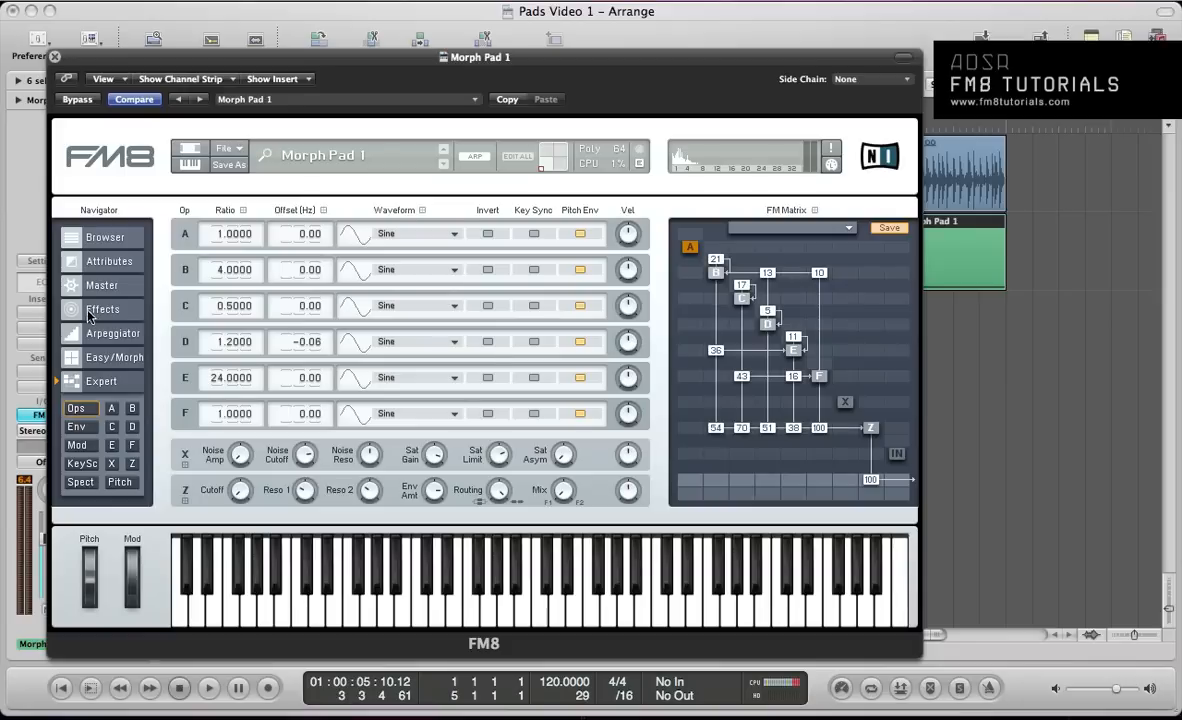
left_click(100, 261)
left_click(100, 285)
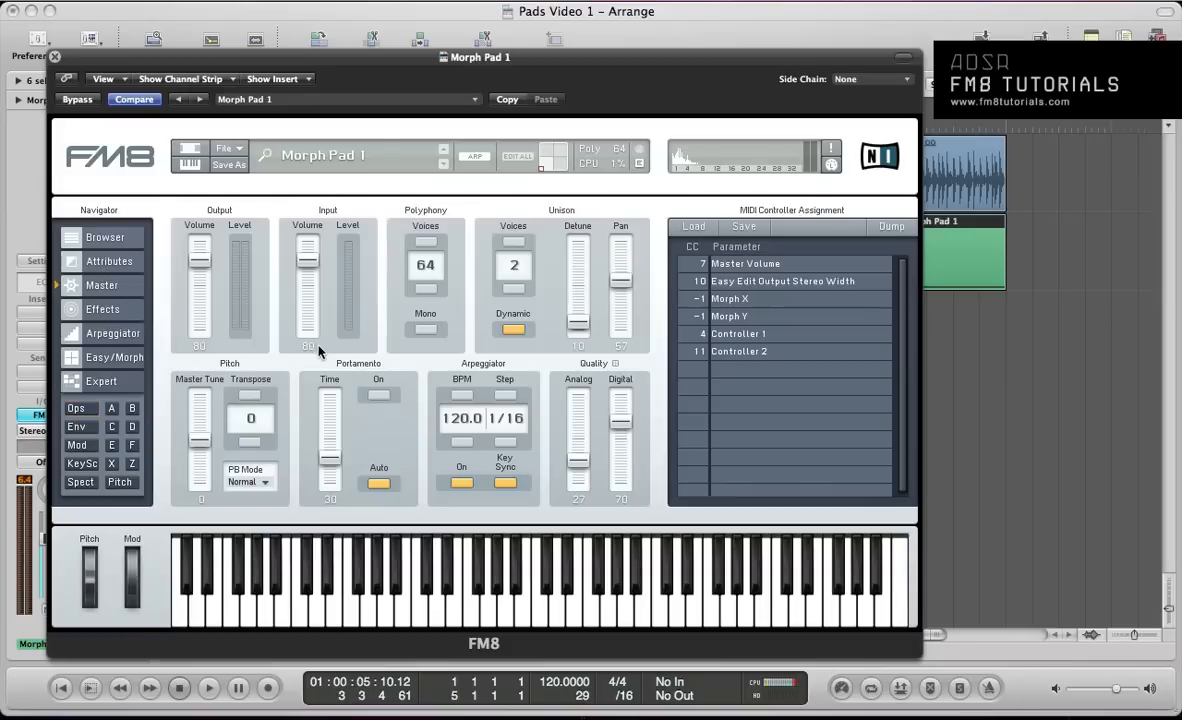
left_click(225, 148)
left_click(228, 152)
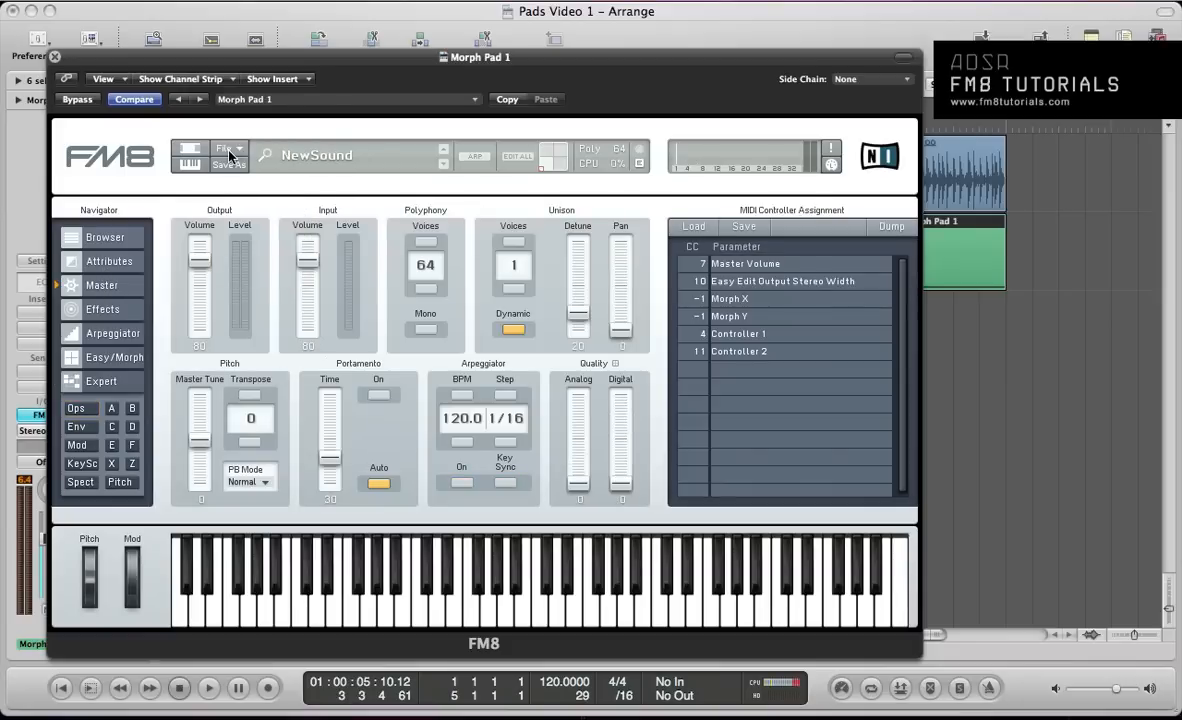
Set unison to 2 voices with detune 16 and pan 56, and raise the Quality settings to Analog 27 and a high Digital amount.
left_click(515, 243)
left_click_drag(578, 313, 582, 322)
left_click_drag(620, 329, 615, 265)
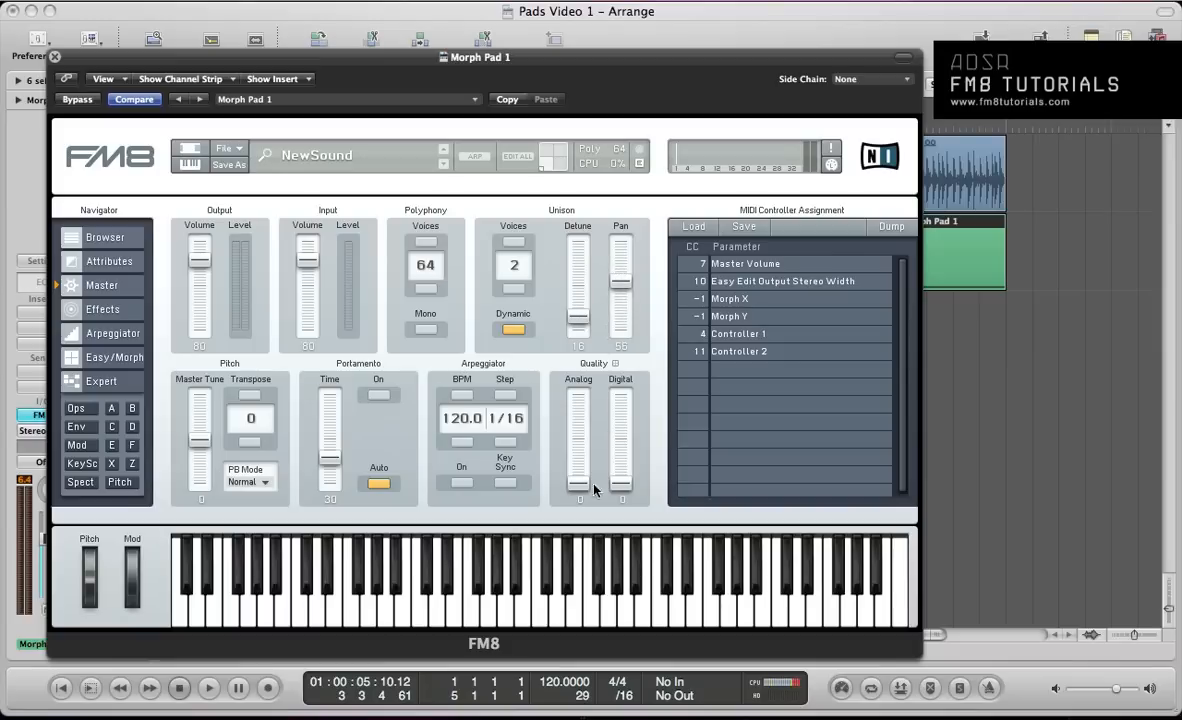
left_click_drag(578, 485, 577, 452)
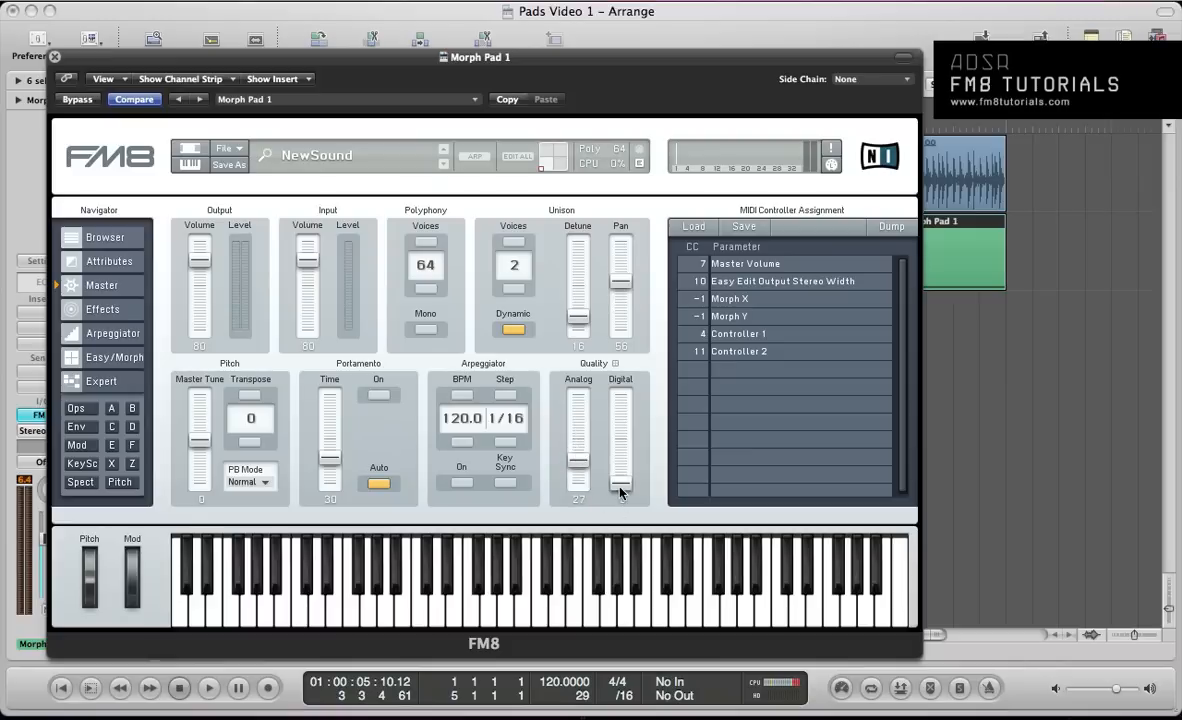
left_click_drag(621, 486, 624, 400)
Enable operators A to F and Z in the FM Matrix, and remove operator F's direct output.
left_click(92, 309)
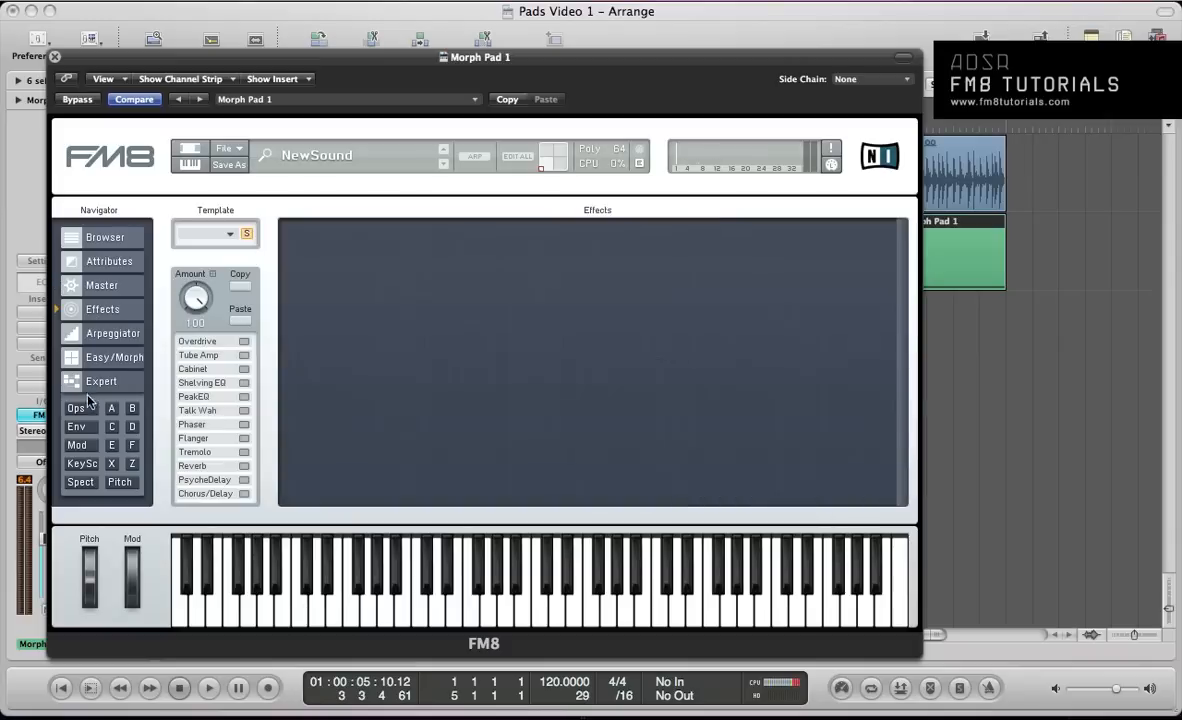
left_click(78, 409)
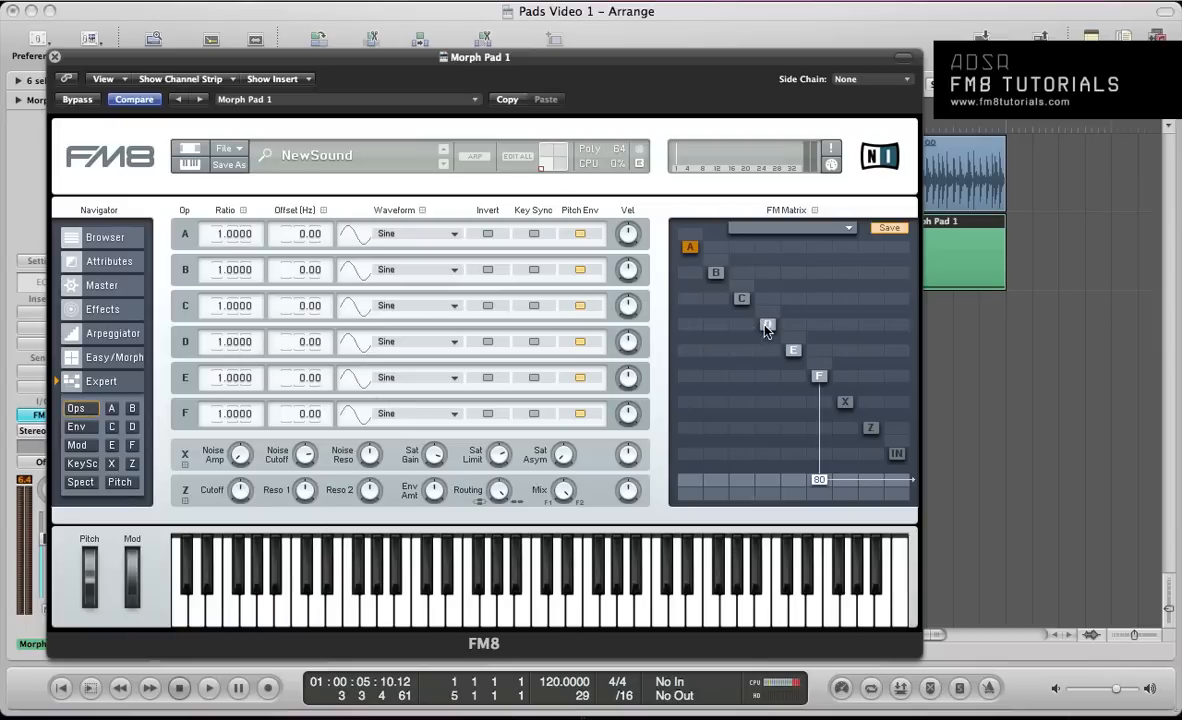
left_click(689, 249)
right_click(820, 480)
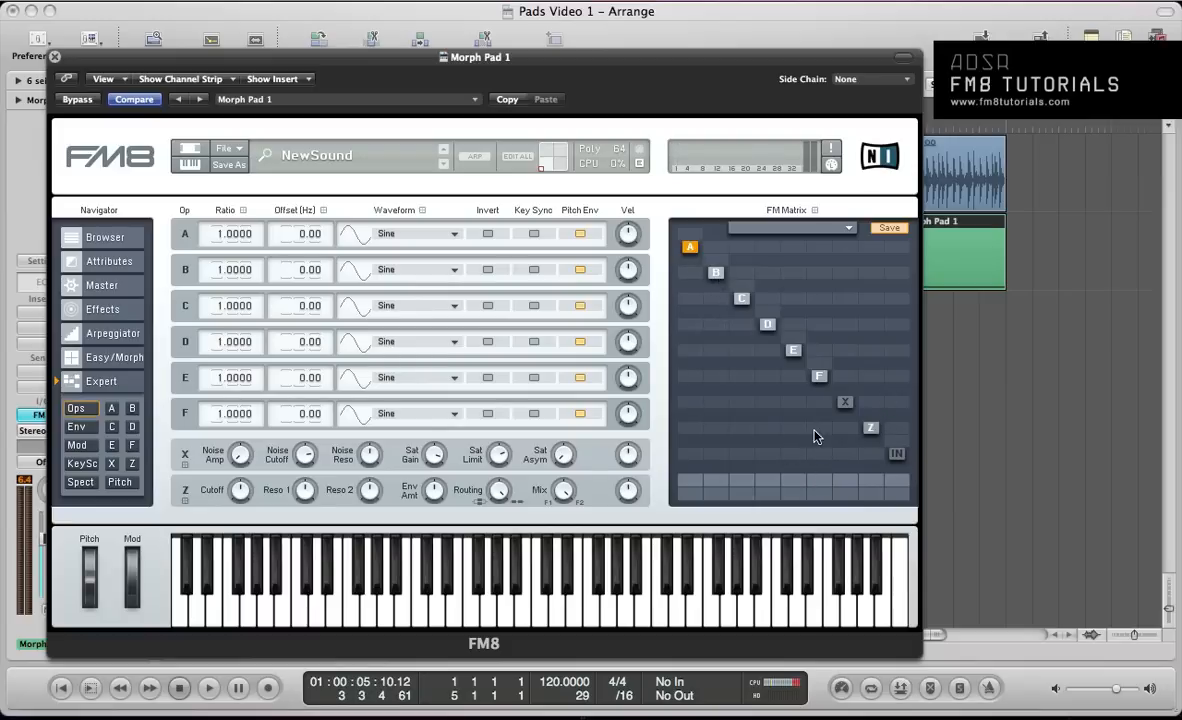
Send filter operator Z to the output at 100, and route operator F at 100 and operator E at 36 into Z.
left_click_drag(866, 484, 893, 338)
left_click_drag(826, 433, 806, 327)
left_click_drag(790, 429, 808, 424)
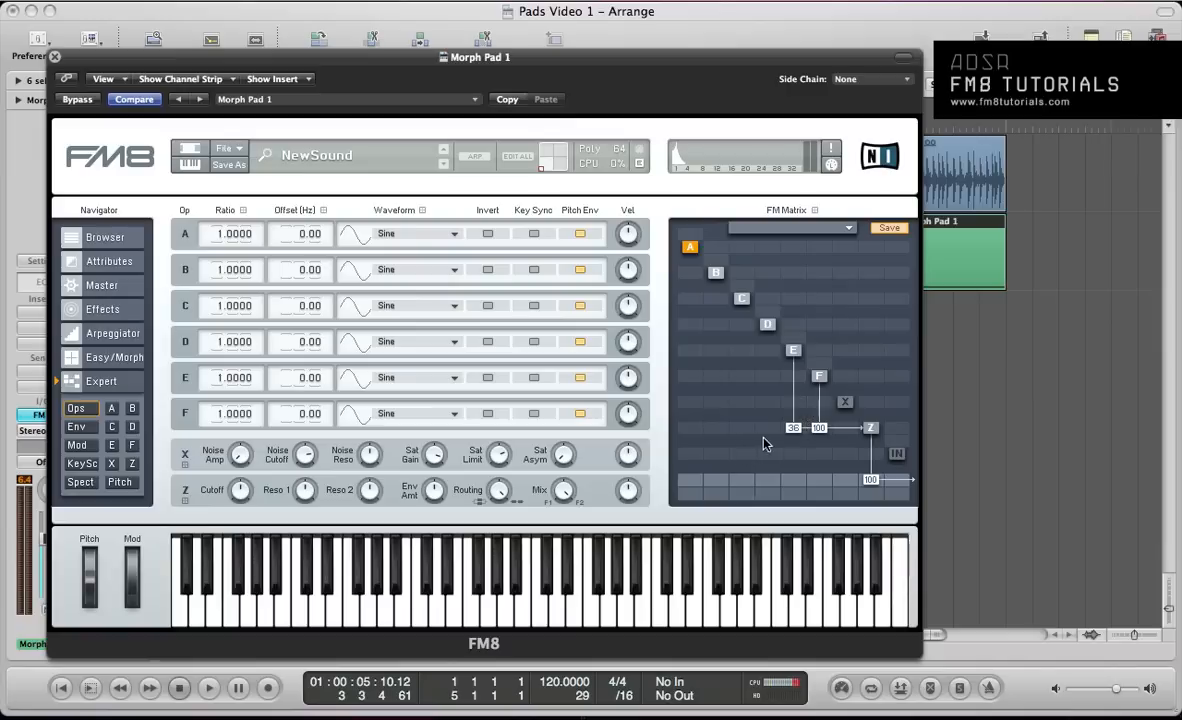
Route operators D, C and B into Z at 49, 69 and 53 respectively.
left_click_drag(767, 428, 777, 389)
left_click_drag(741, 428, 748, 372)
left_click_drag(717, 433, 726, 390)
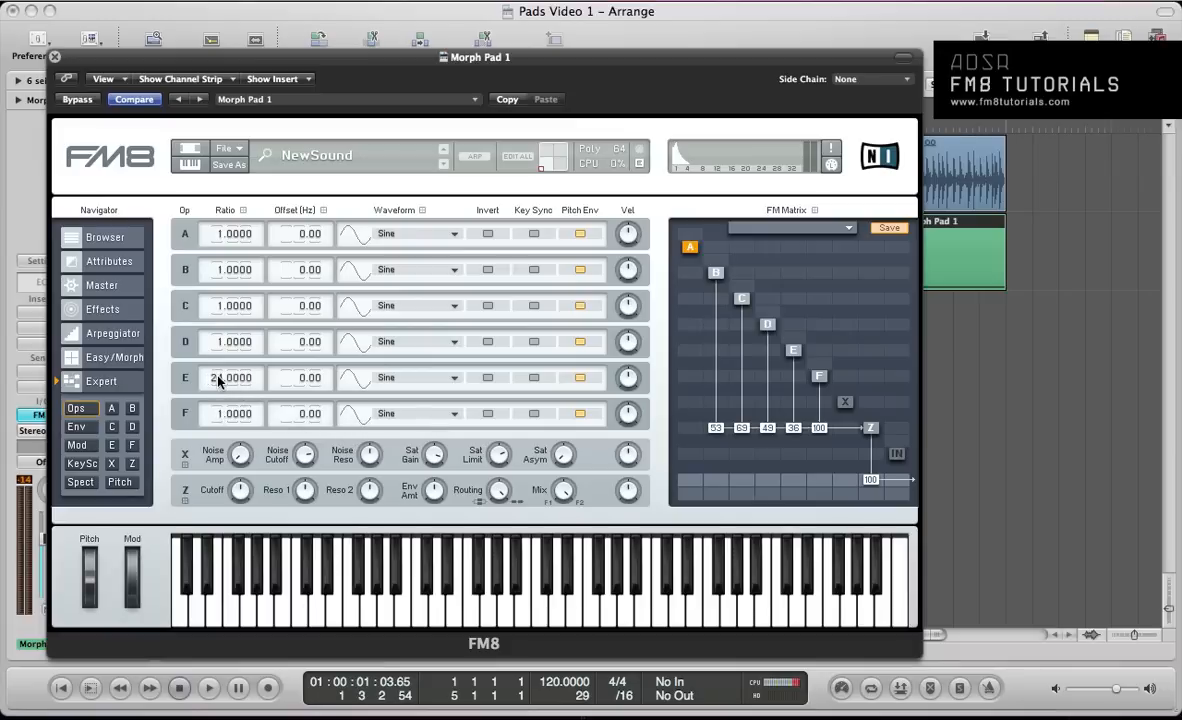
Set operator E's ratio to 24 and operator D's ratio to 1.2, auditioning the sound between changes.
key("space")
key("space")
key("space")
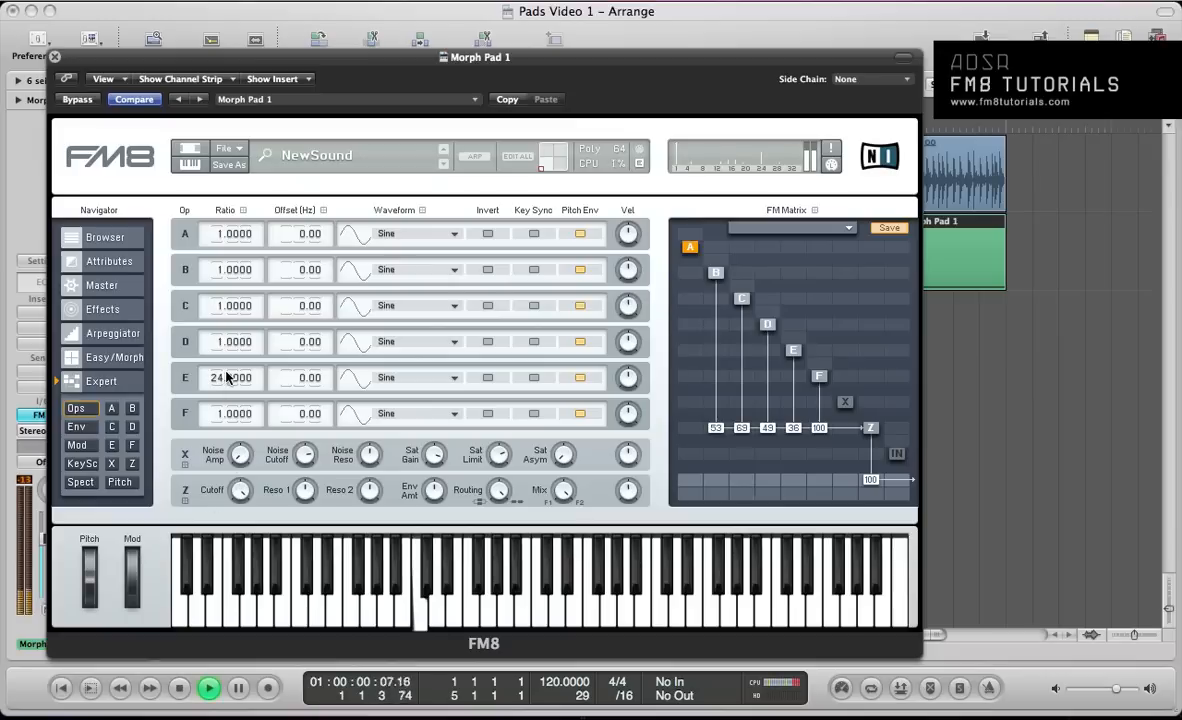
key("space")
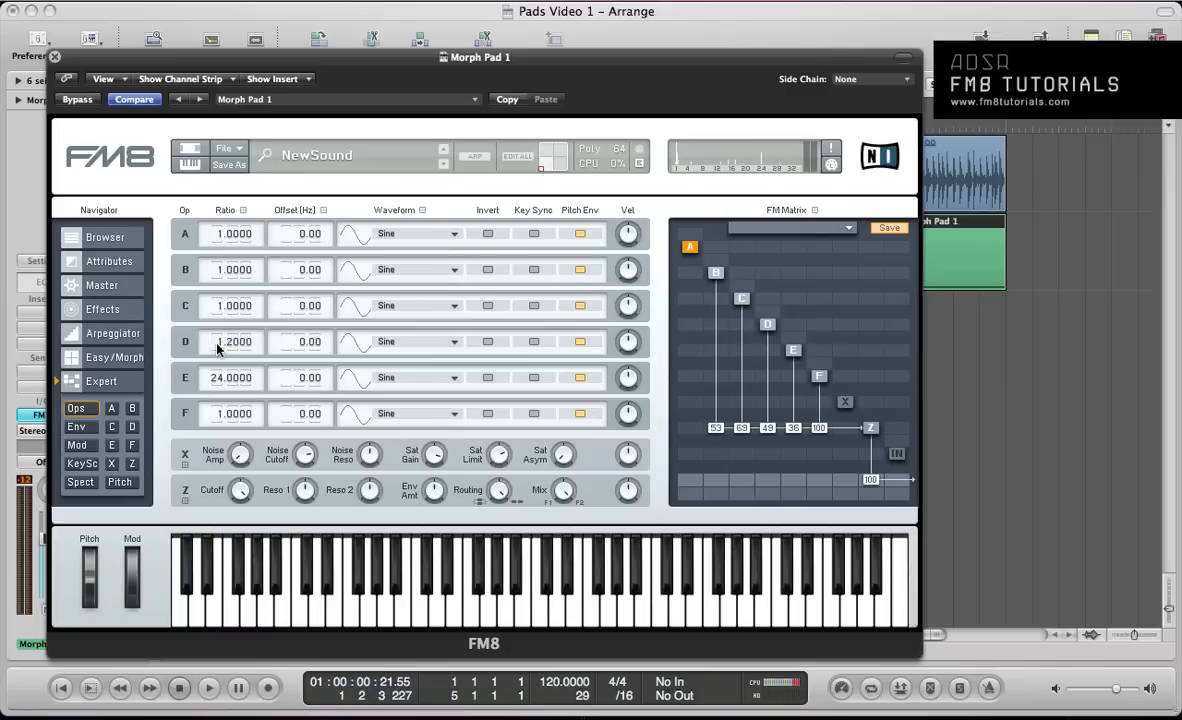
Set operator D's frequency offset to -0.06 Hz and audition the detuned sound.
key("space")
key("space")
key("space")
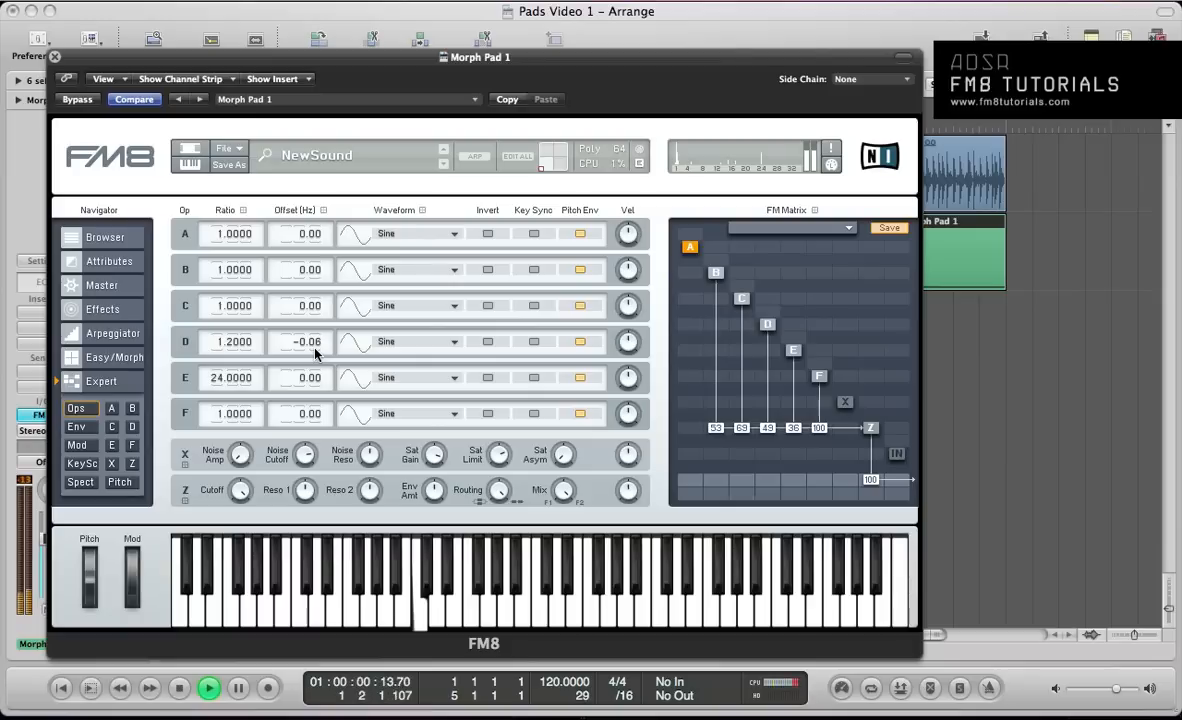
key("space")
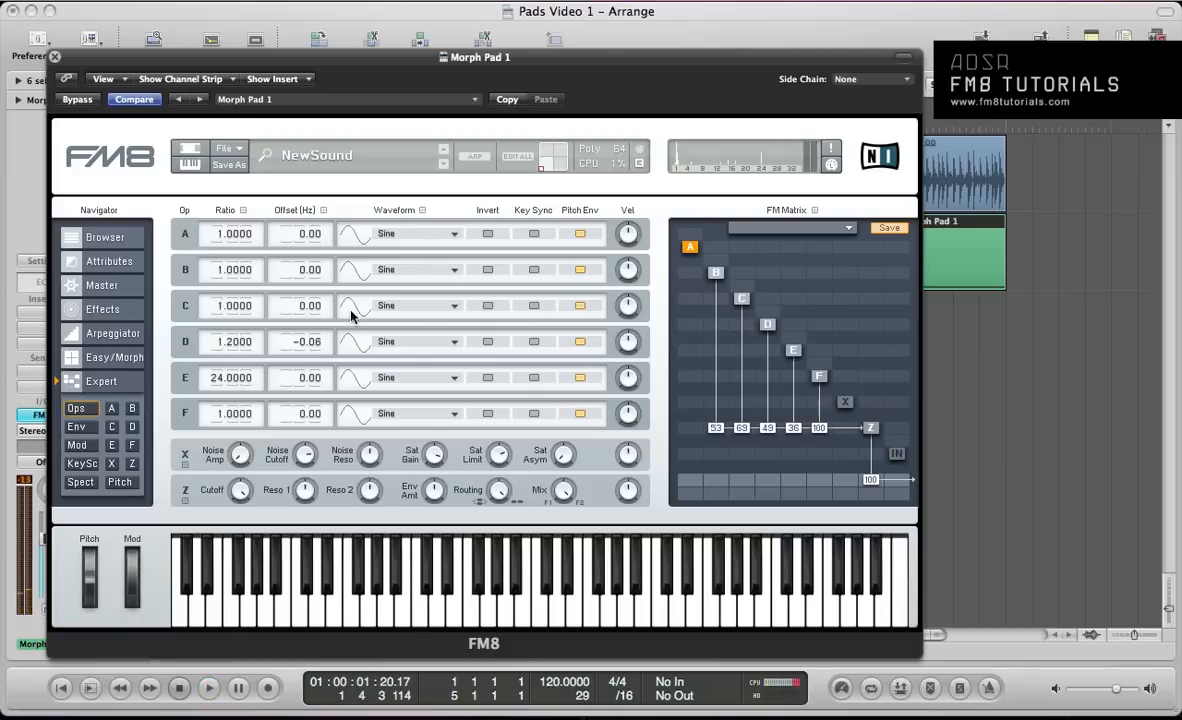
Set operator C's ratio to 0.5 and operator B's ratio to 4, auditioning the sound between changes.
key("BackSpace")
key("Return")
key("space")
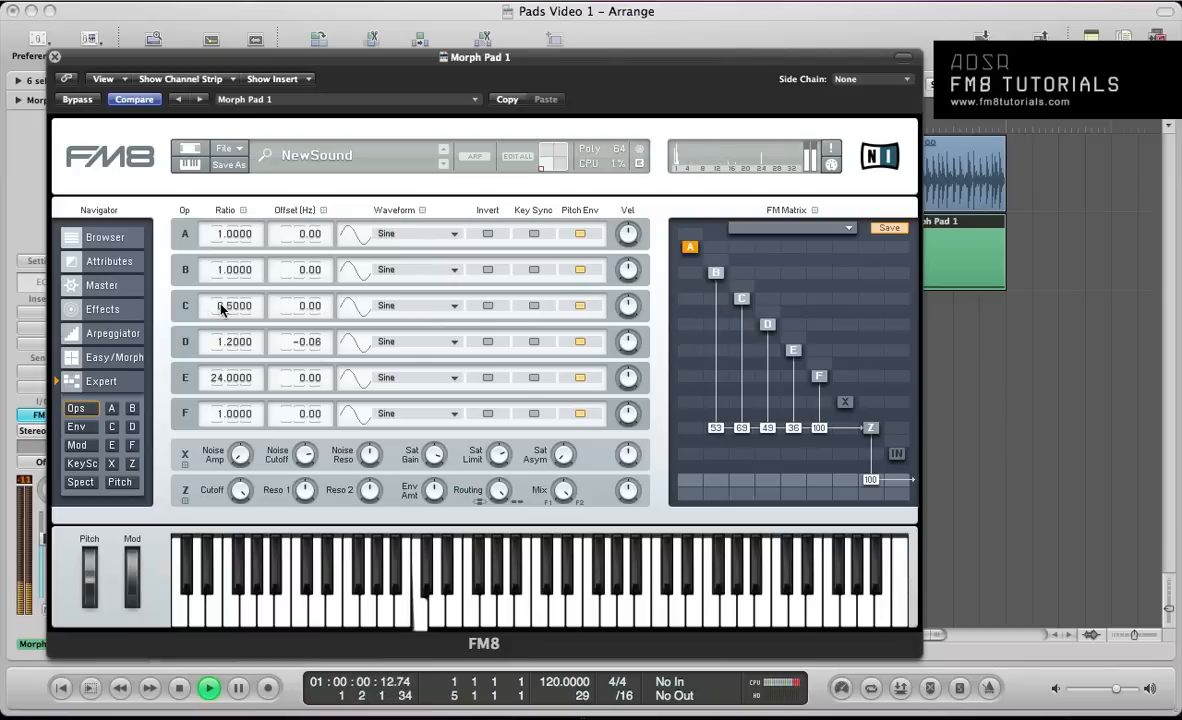
key("space")
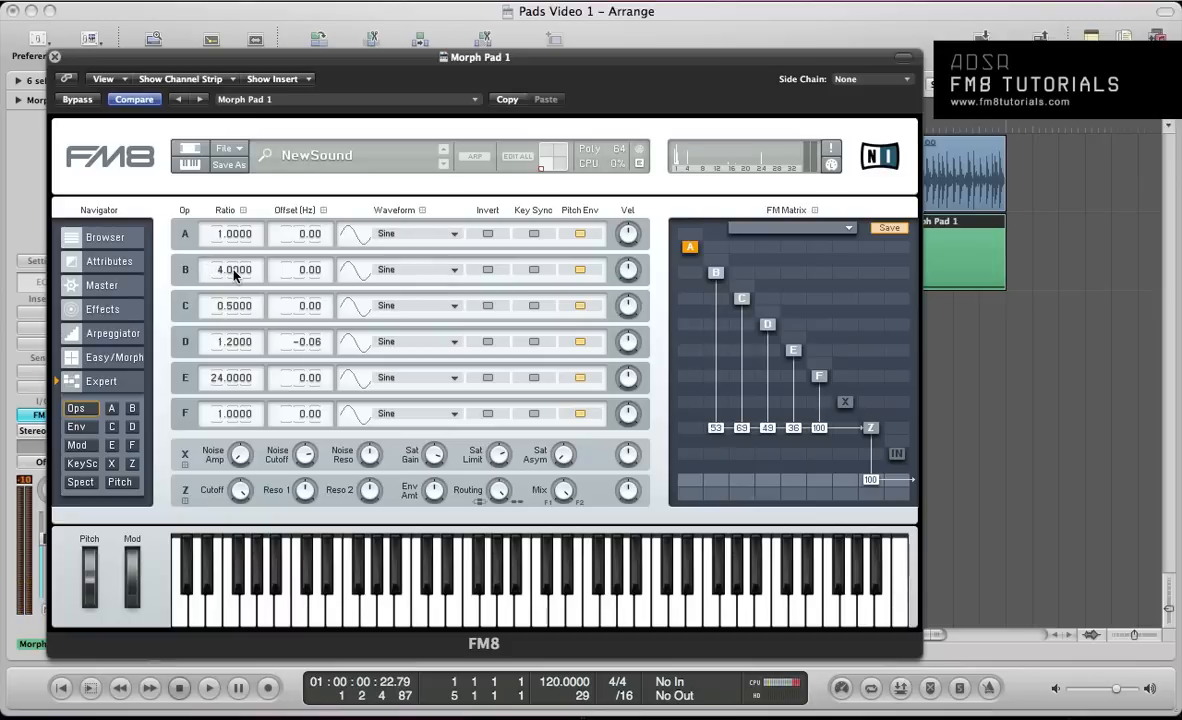
Audition the new ratios, and modulate operator F from E at 16 and from C at 42 in the FM Matrix.
key("space")
key("space")
left_click_drag(739, 380, 754, 346)
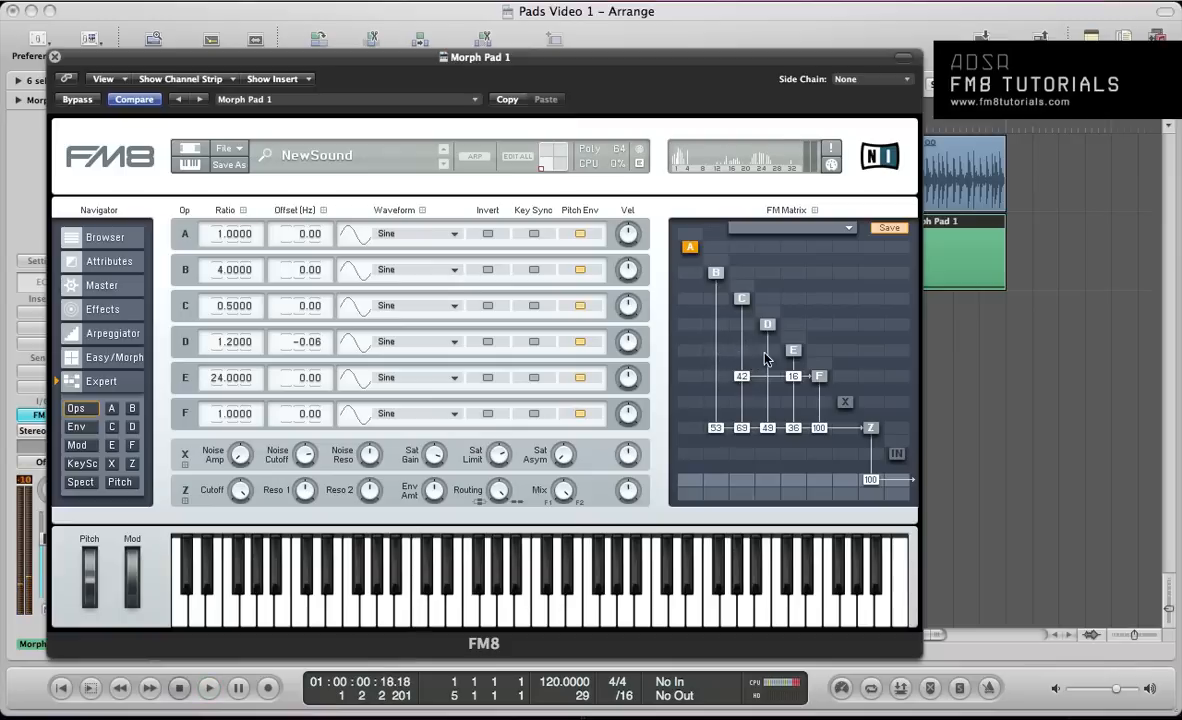
Modulate operator E from B at 37, audition the sound, and add feedback of 11 to operator E.
left_click_drag(716, 351, 728, 342)
key("space")
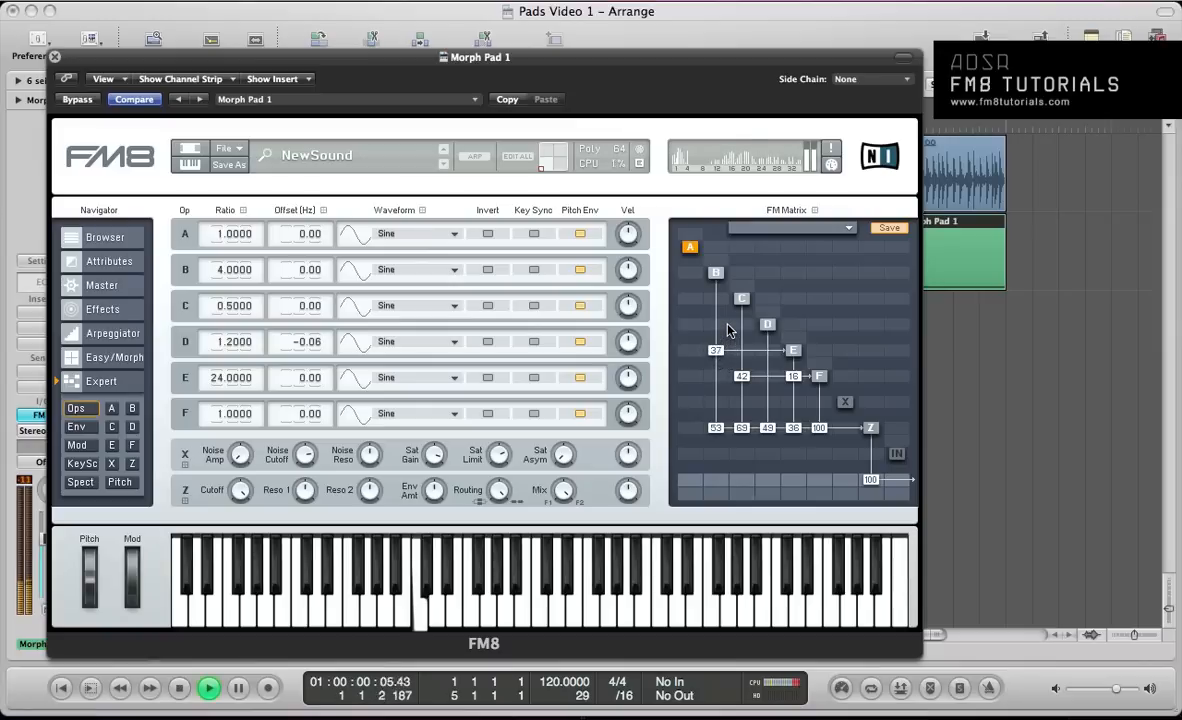
key("space")
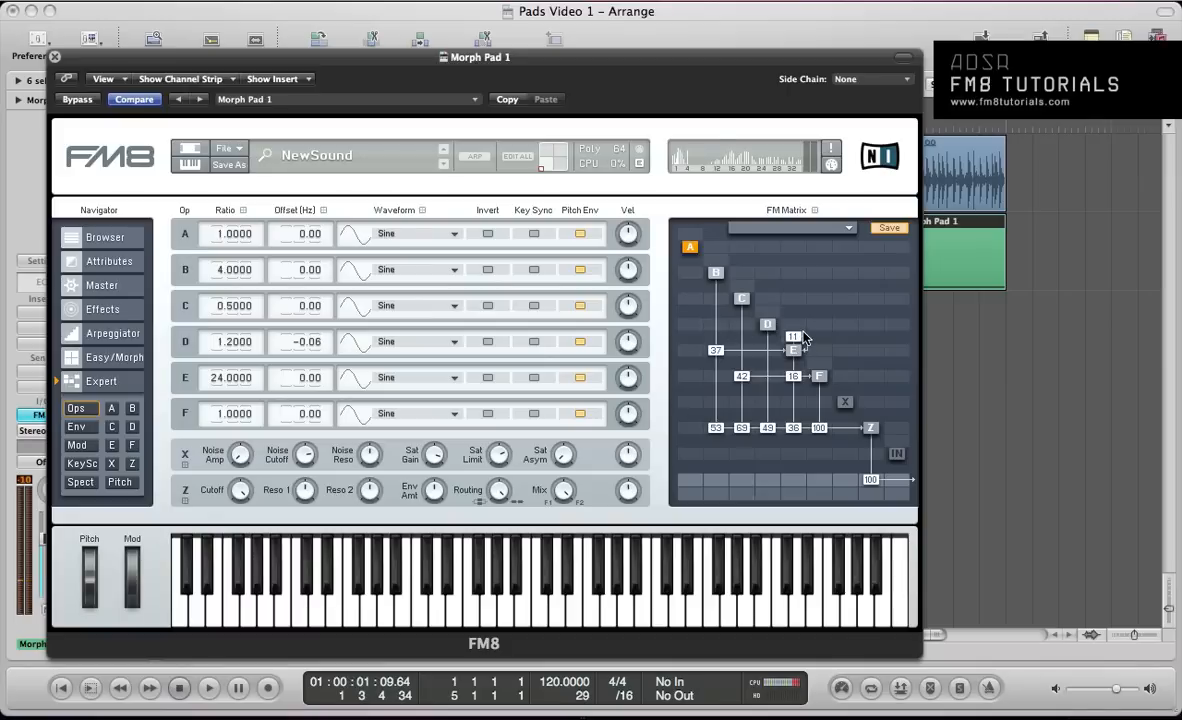
Add feedback of 6 to operator D, 17 to operator C and 21 to operator B, auditioning between changes.
key("space")
key("space")
key("space")
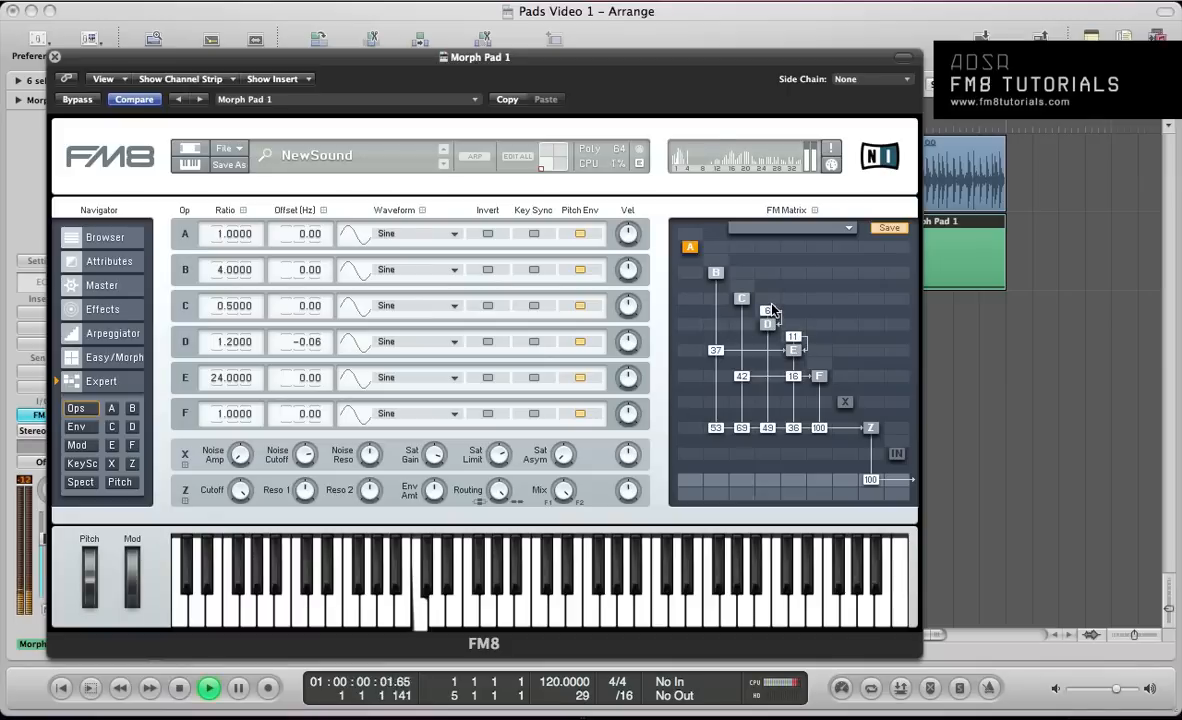
key("space")
left_click_drag(742, 286, 753, 280)
key("space")
left_click_drag(741, 288, 741, 290)
key("space")
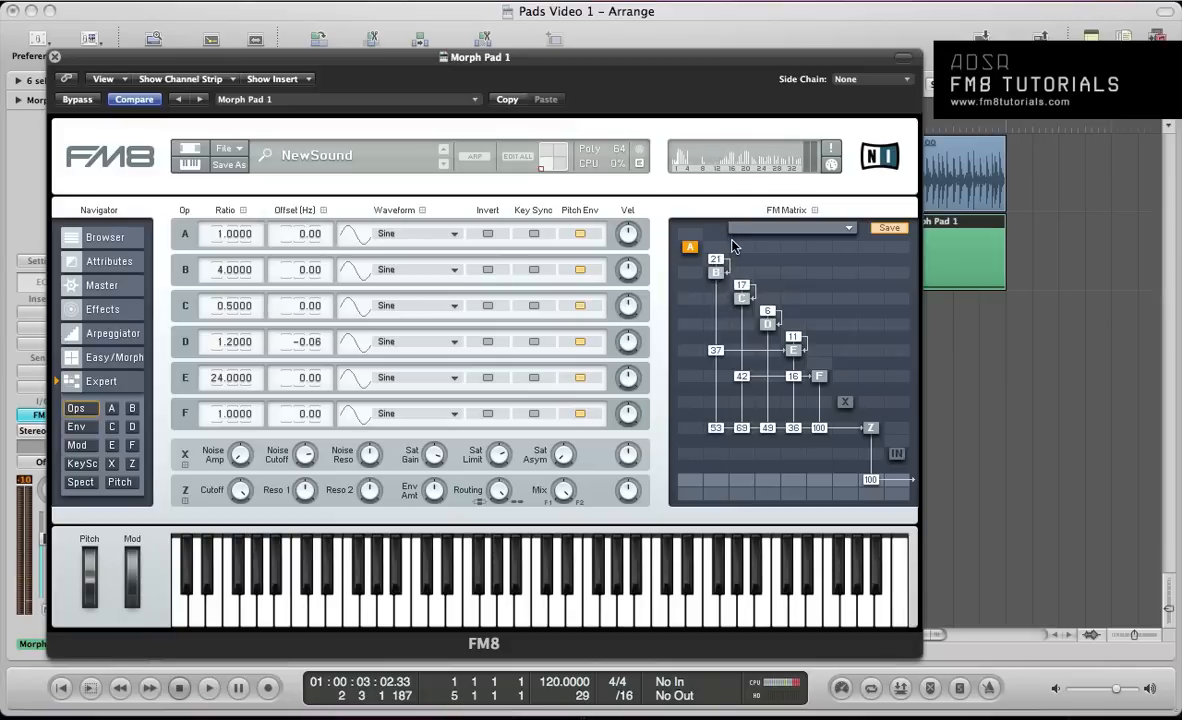
Modulate operator B from D at 13 and from F at 12 in the FM Matrix, auditioning the sound after each change.
key("space")
key("space")
left_click_drag(773, 276, 779, 263)
key("space")
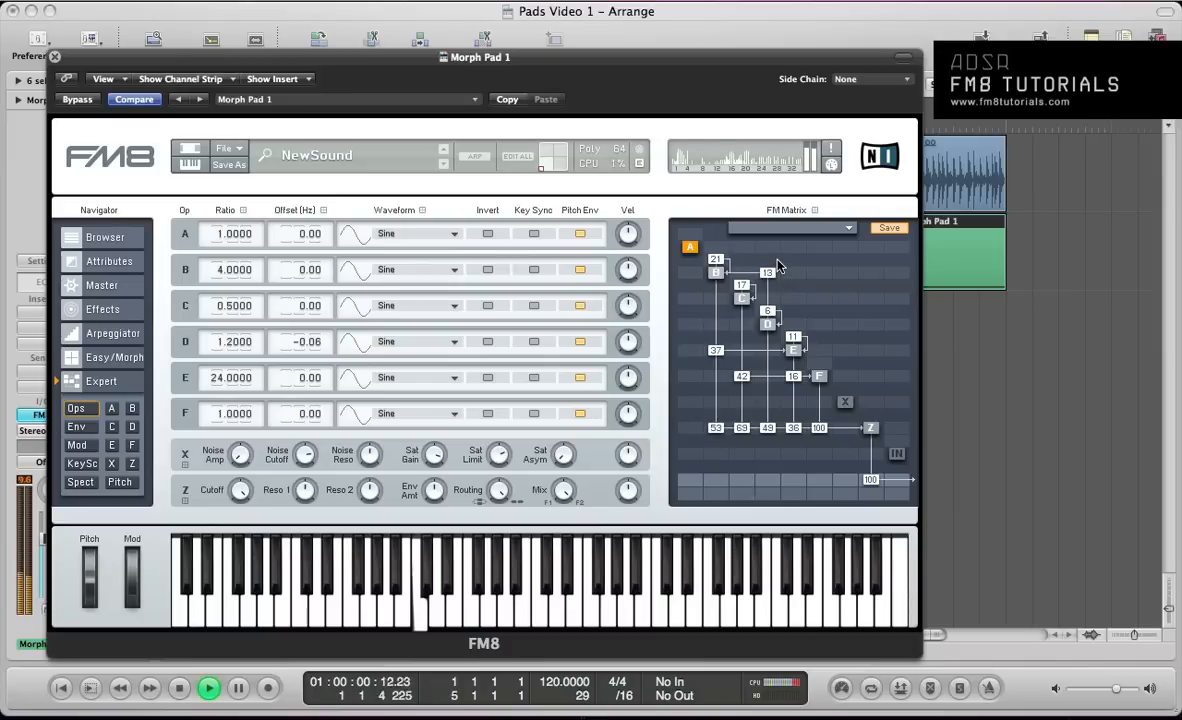
key("space")
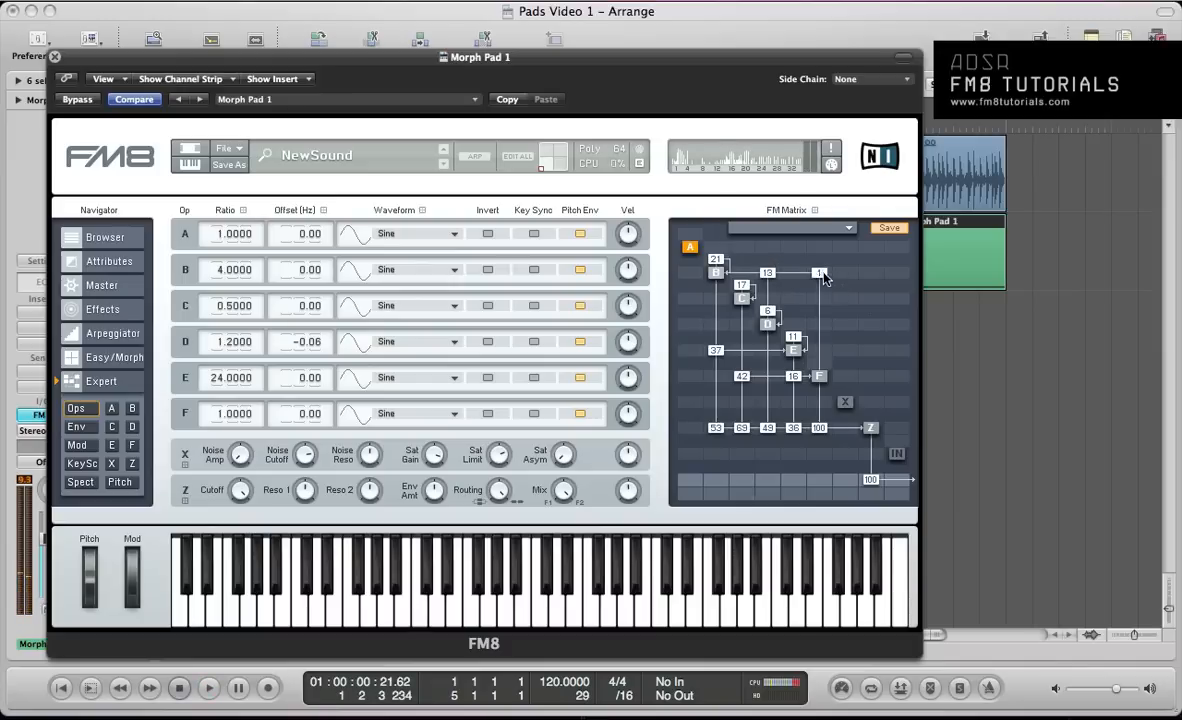
mouse_move(822, 277)
left_mouse_down()
mouse_move(831, 272)
mouse_move(819, 280)
left_mouse_up()
key("space")
key("space")
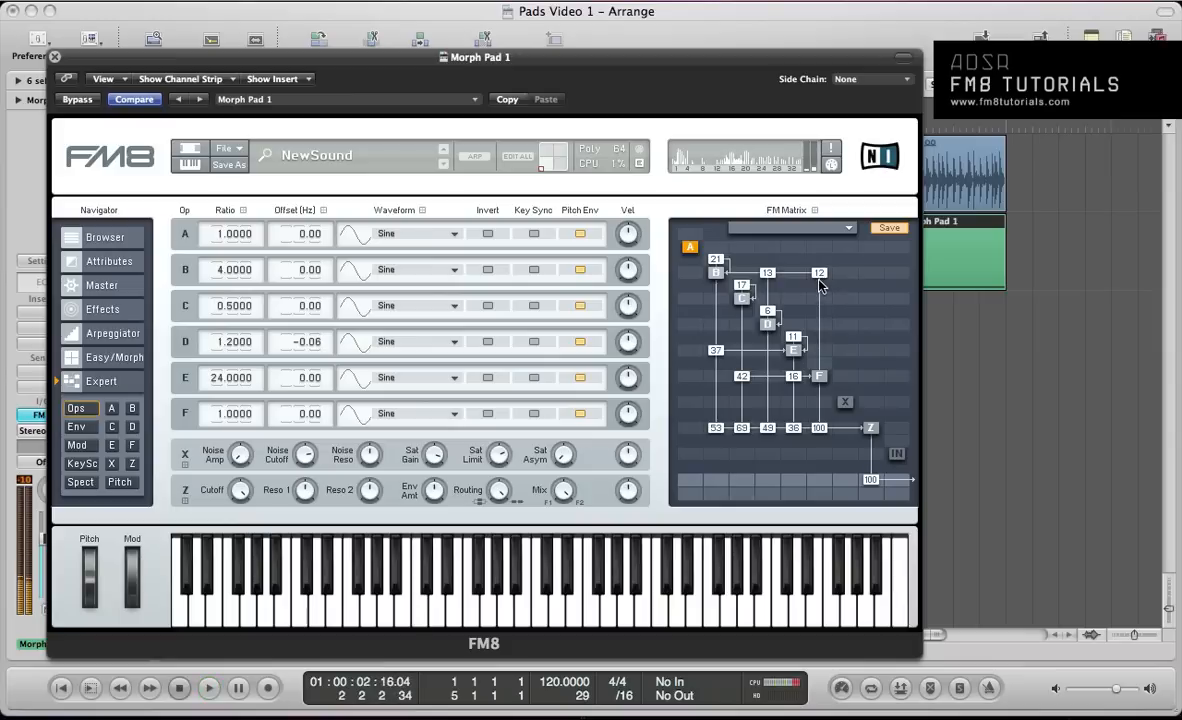
key("space")
key("space")
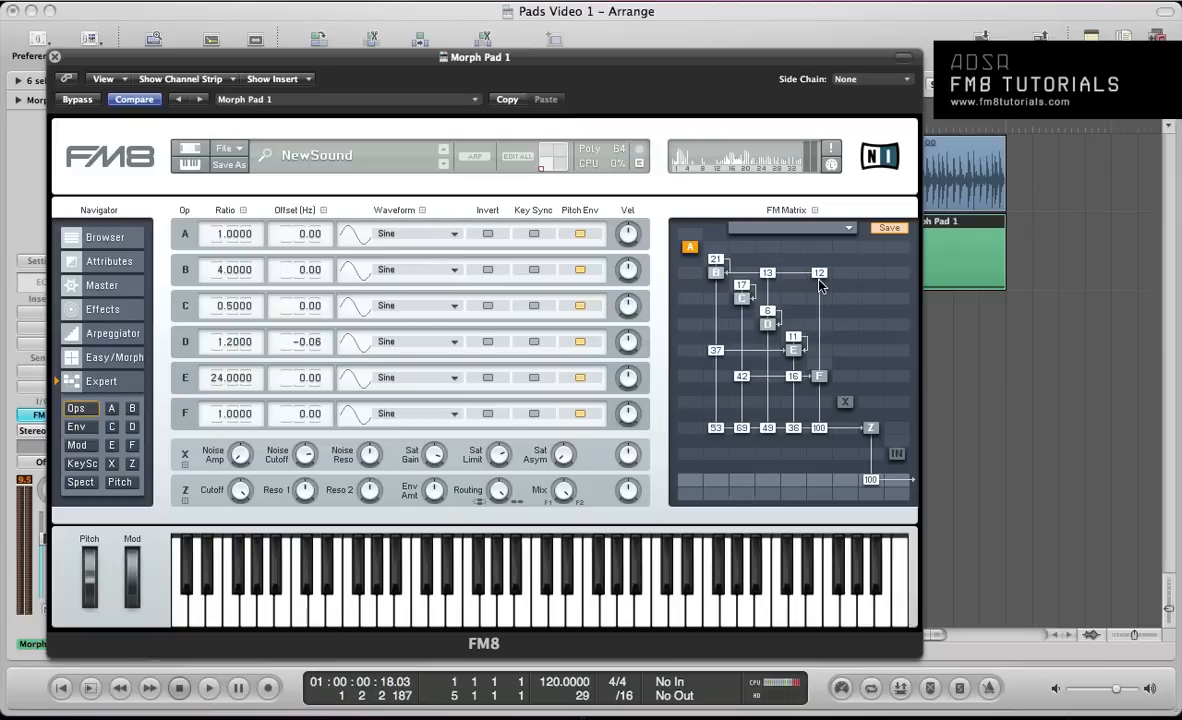
Extend the arpeggiator pattern to 16 steps, switch the arpeggiator on and audition it.
left_click(100, 334)
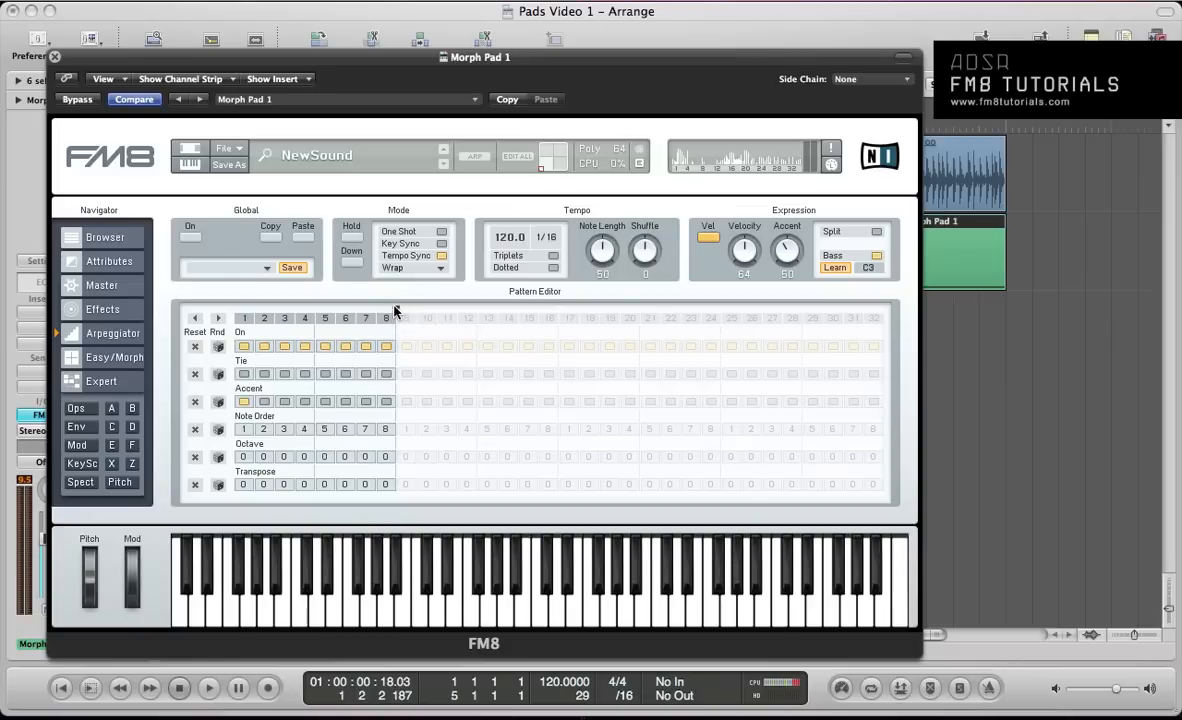
left_click_drag(393, 311, 553, 316)
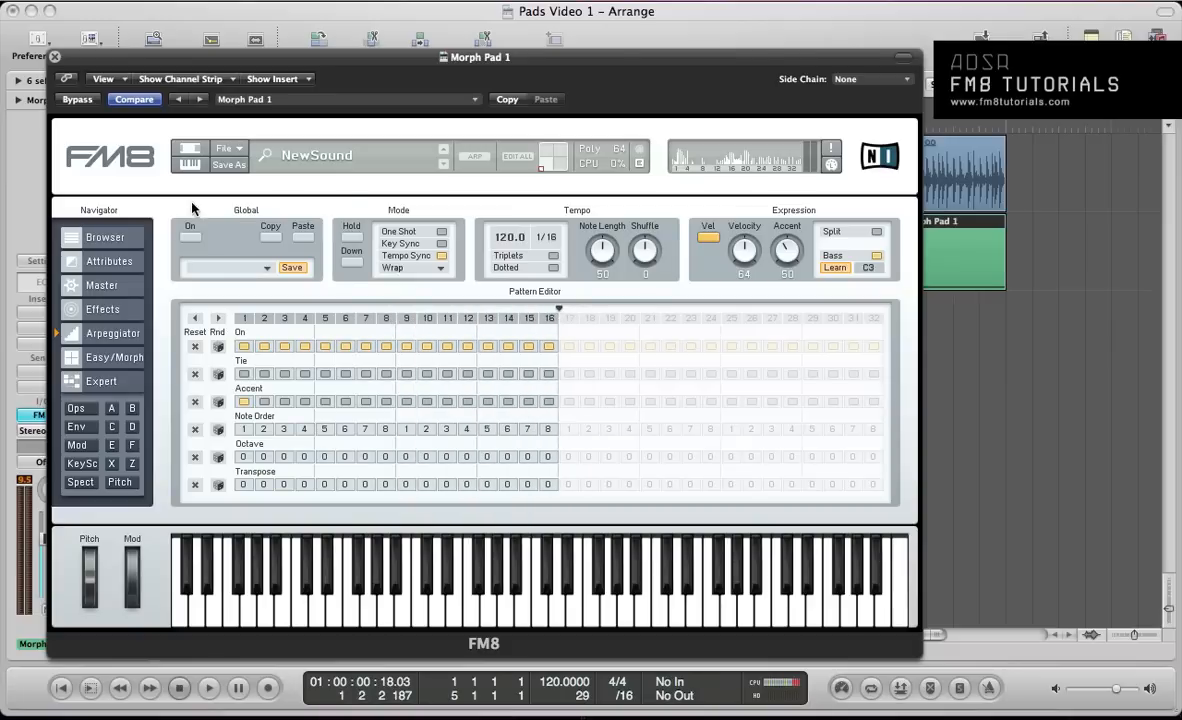
left_click(189, 237)
key("space")
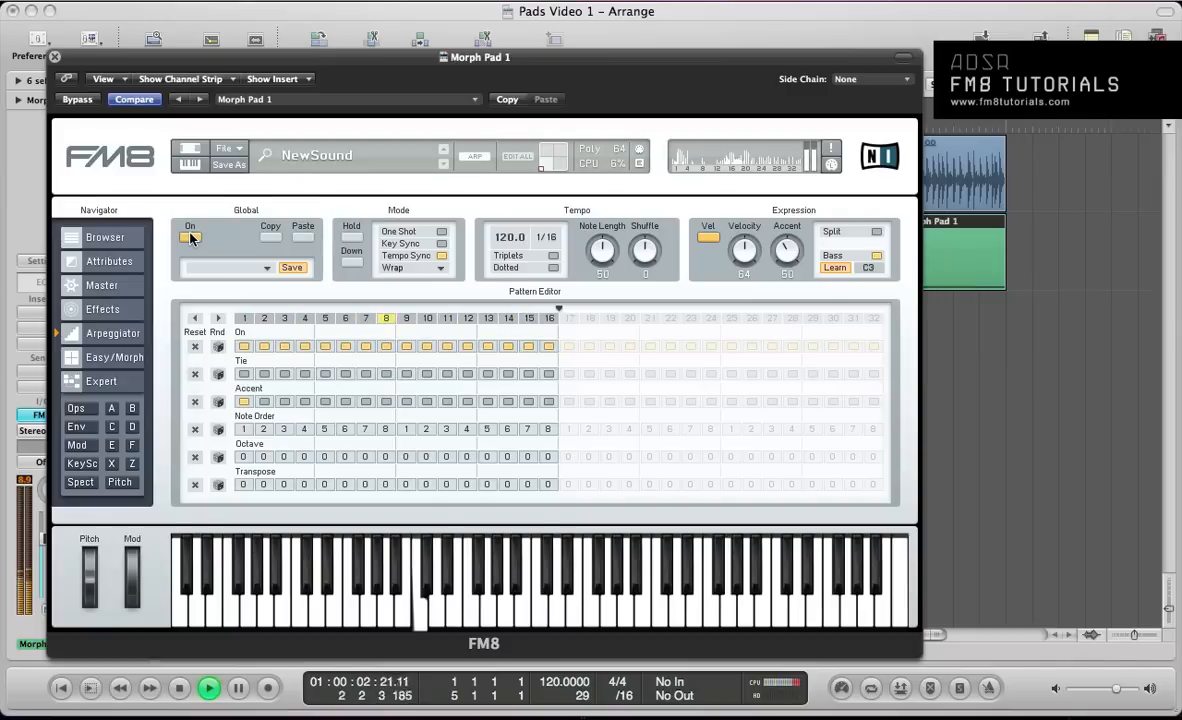
key("space")
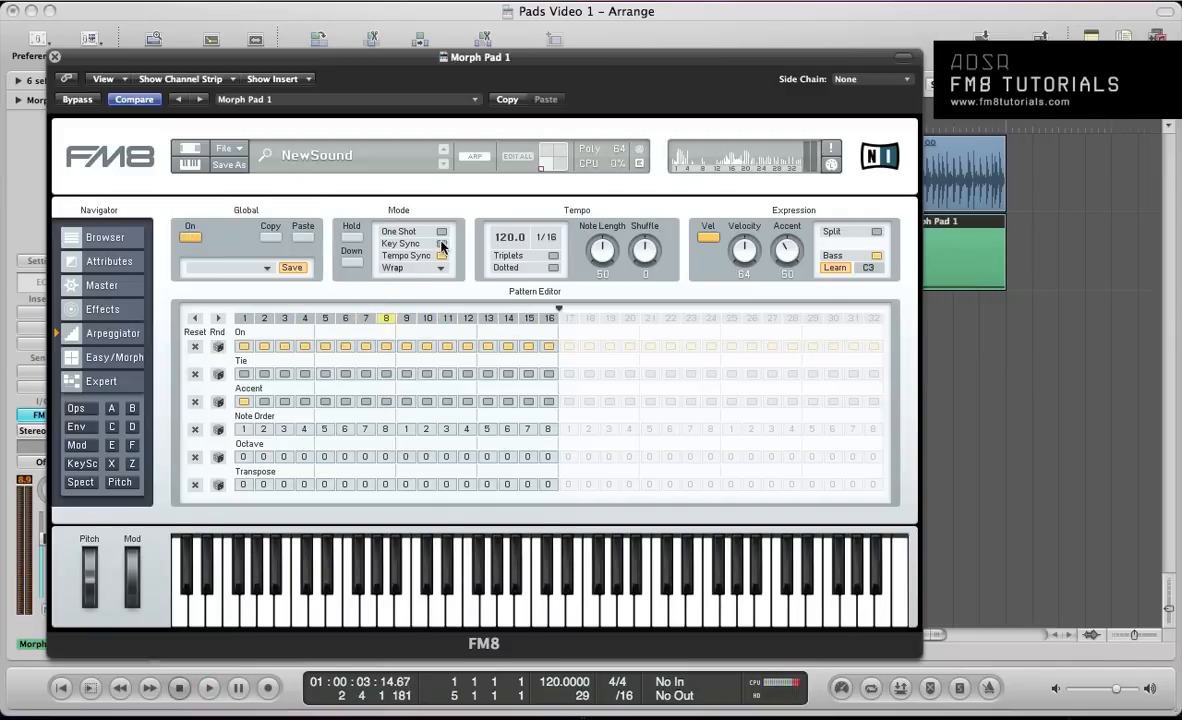
Enable the arpeggiator's Key Sync, set its note length to 18 and audition the pattern.
left_click(442, 244)
left_click_drag(596, 259, 595, 289)
key("space")
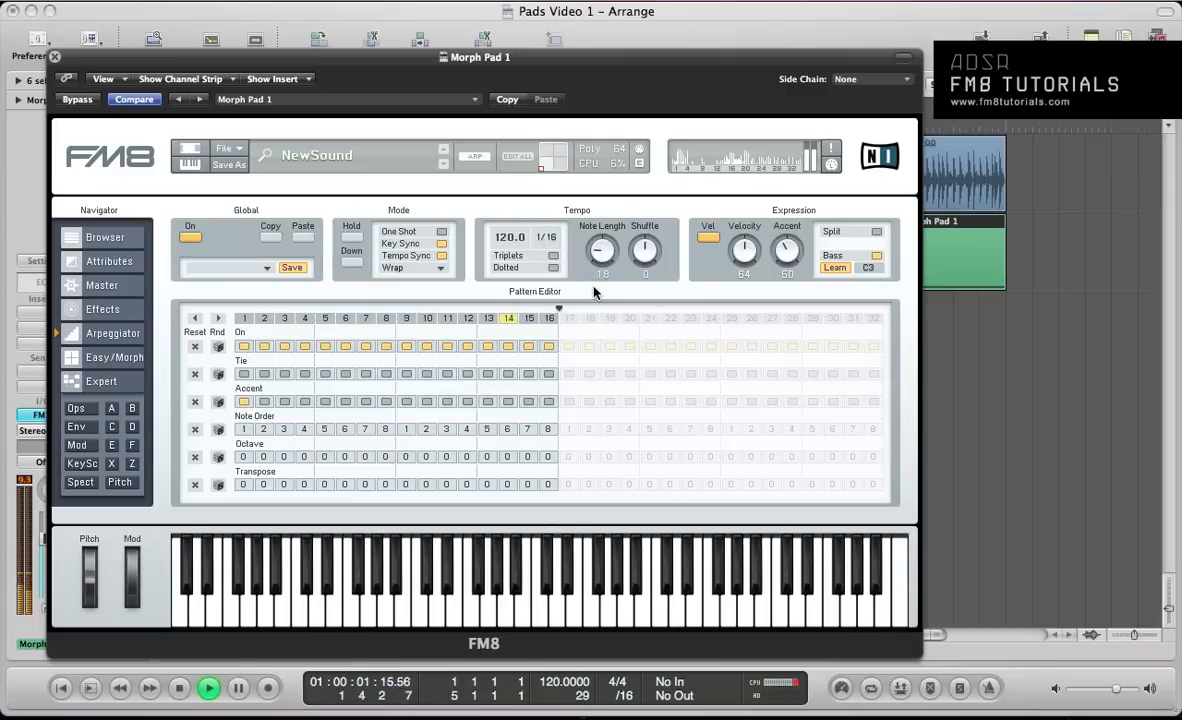
key("space")
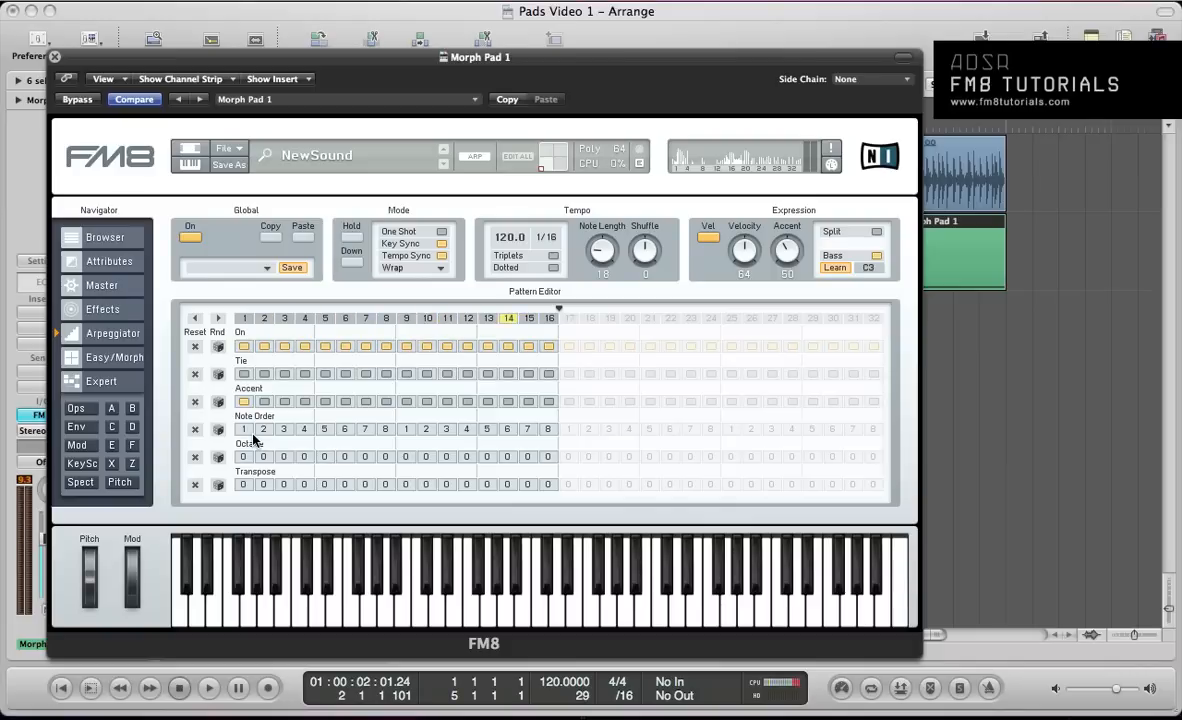
Turn on ties for arpeggiator steps 4, 5, 7, 9, 10, 13 and 16, and start playback of the pattern.
left_click(305, 375)
left_click(325, 374)
left_click(365, 374)
left_click(406, 374)
left_click(427, 375)
left_click(487, 374)
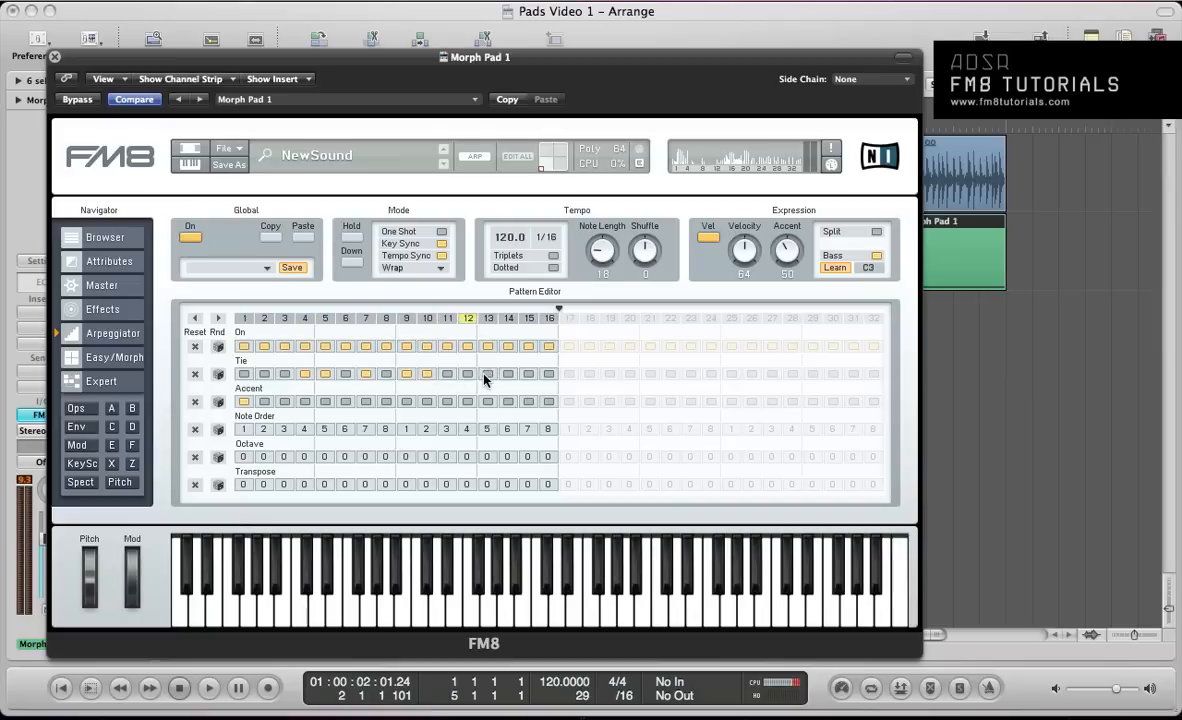
left_click(549, 373)
key("space")
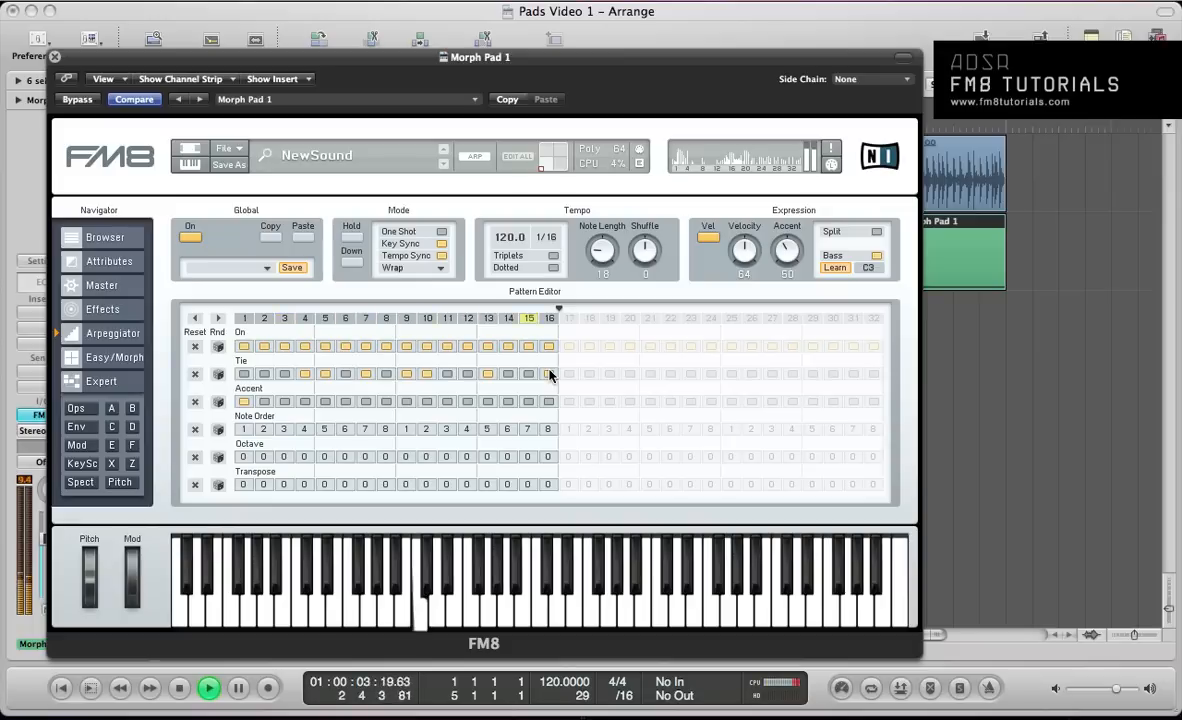
Turn on the tie for arpeggiator step 15, remove the one from step 16 and audition the pattern.
left_click(530, 374)
key("space")
left_click(549, 374)
key("space")
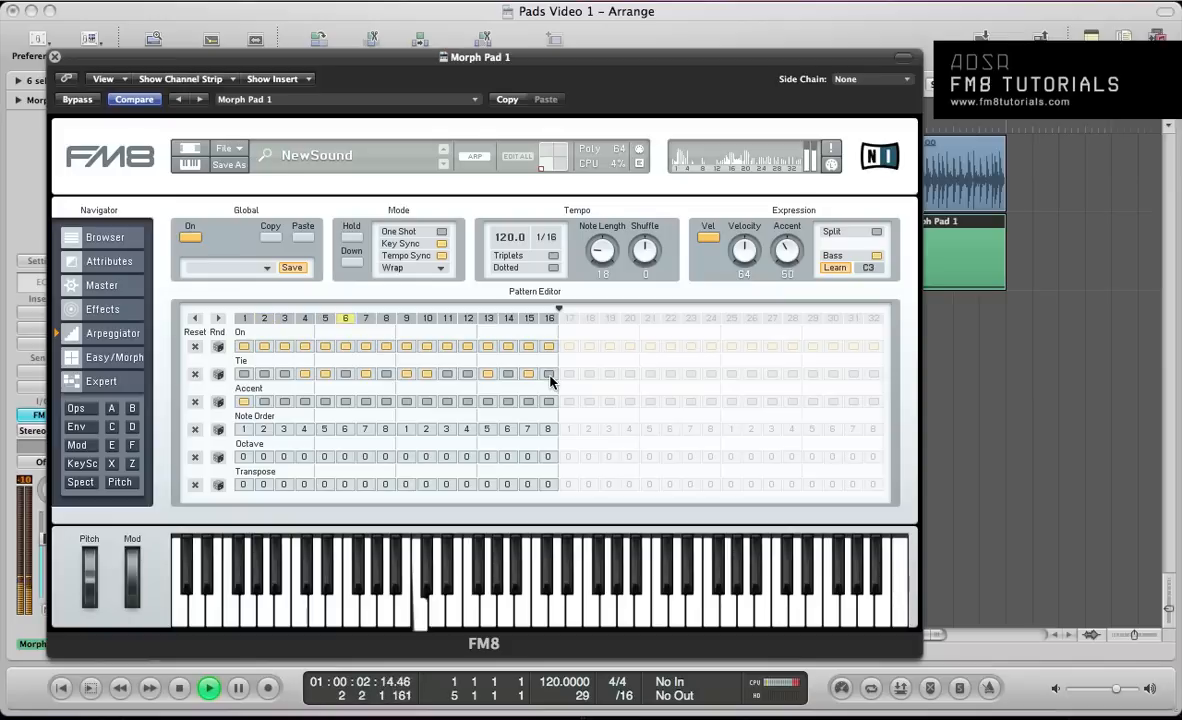
key("space")
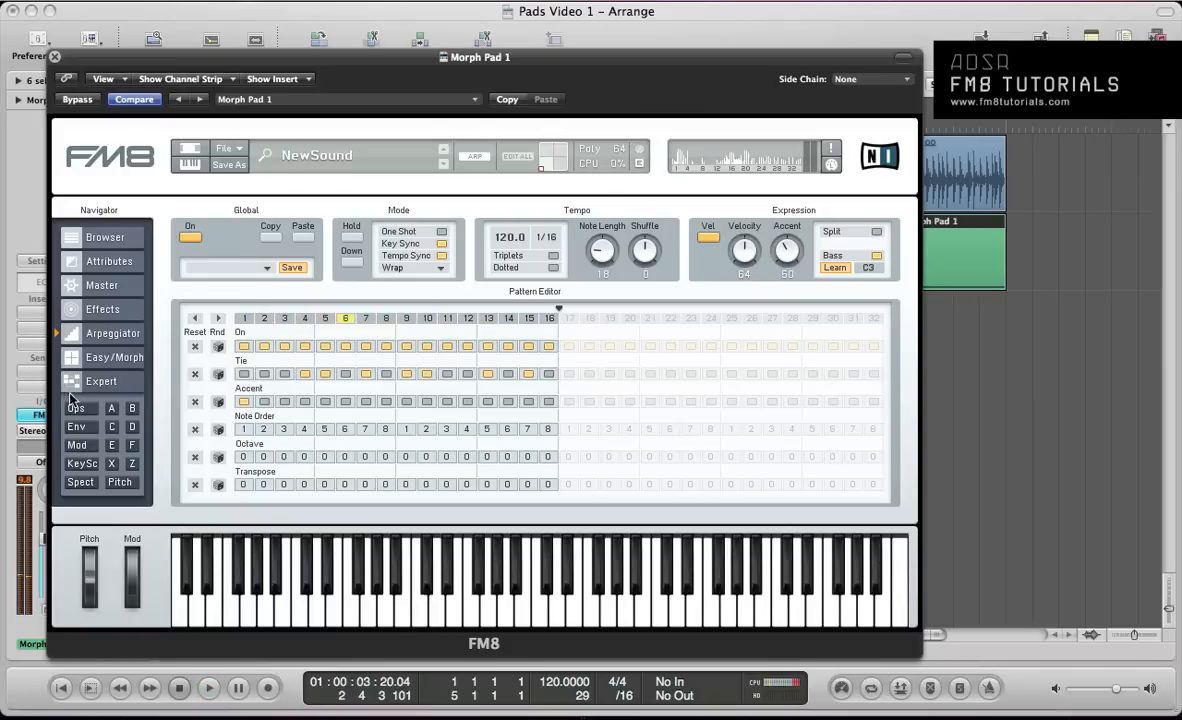
Link the envelopes of operators C and E and zoom in on operator C's envelope.
left_click(80, 427)
left_click(238, 389)
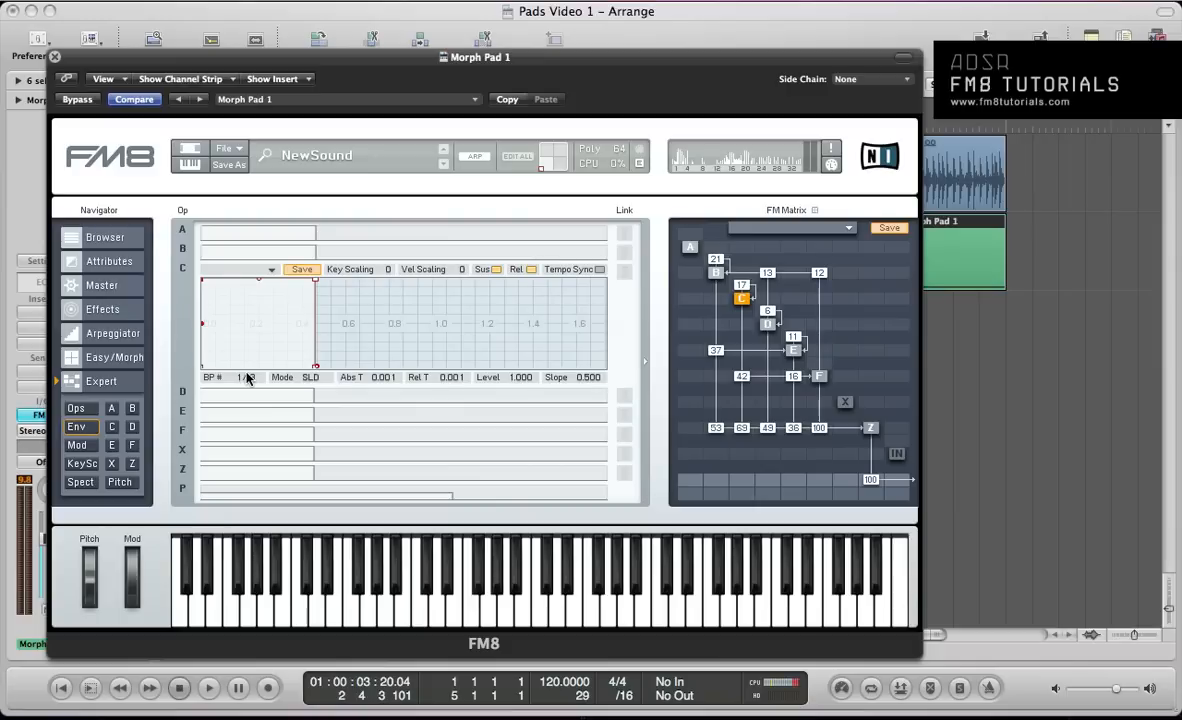
left_click(623, 414)
left_click_drag(263, 315, 383, 251)
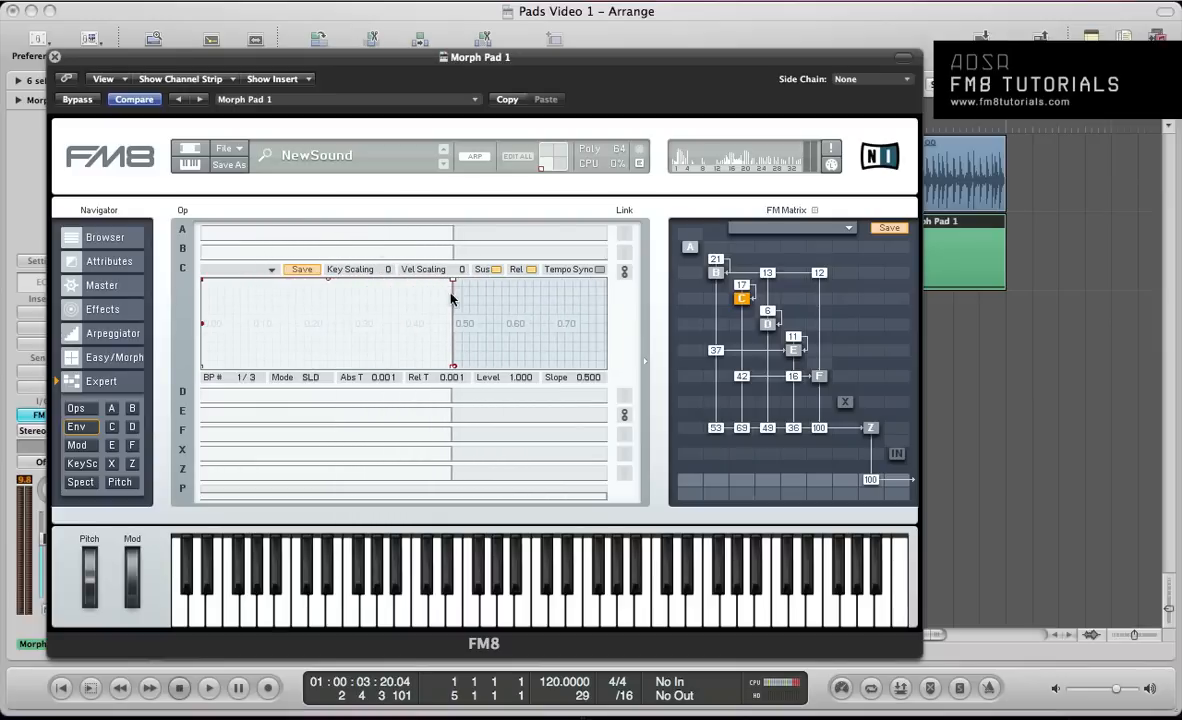
Drop breakpoint 2 of the linked C and E envelopes to level 0 at about 0.511 and set its slope to 0.840 while auditioning.
left_click_drag(453, 285, 460, 385)
key("space")
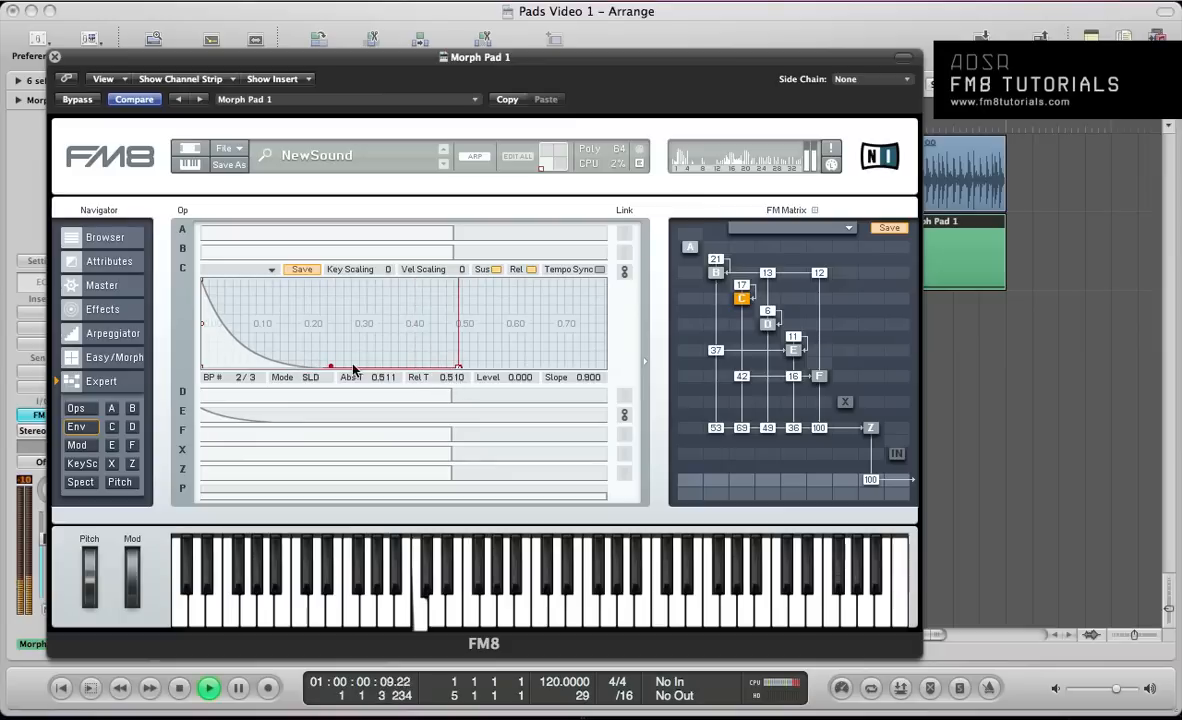
left_click_drag(332, 366, 332, 364)
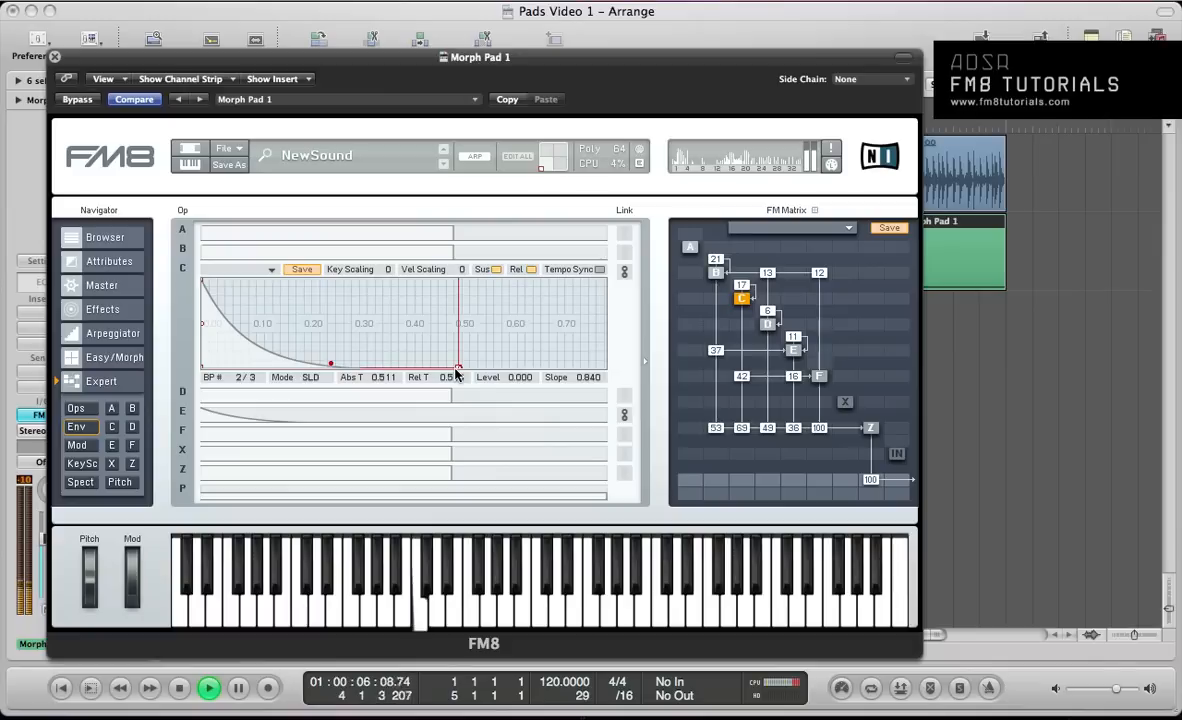
key("space")
Shorten the linked C and E envelopes' decay to an absolute time of 0.444 and set its slope to 0.810 during playback.
left_click_drag(457, 370, 426, 380)
key("space")
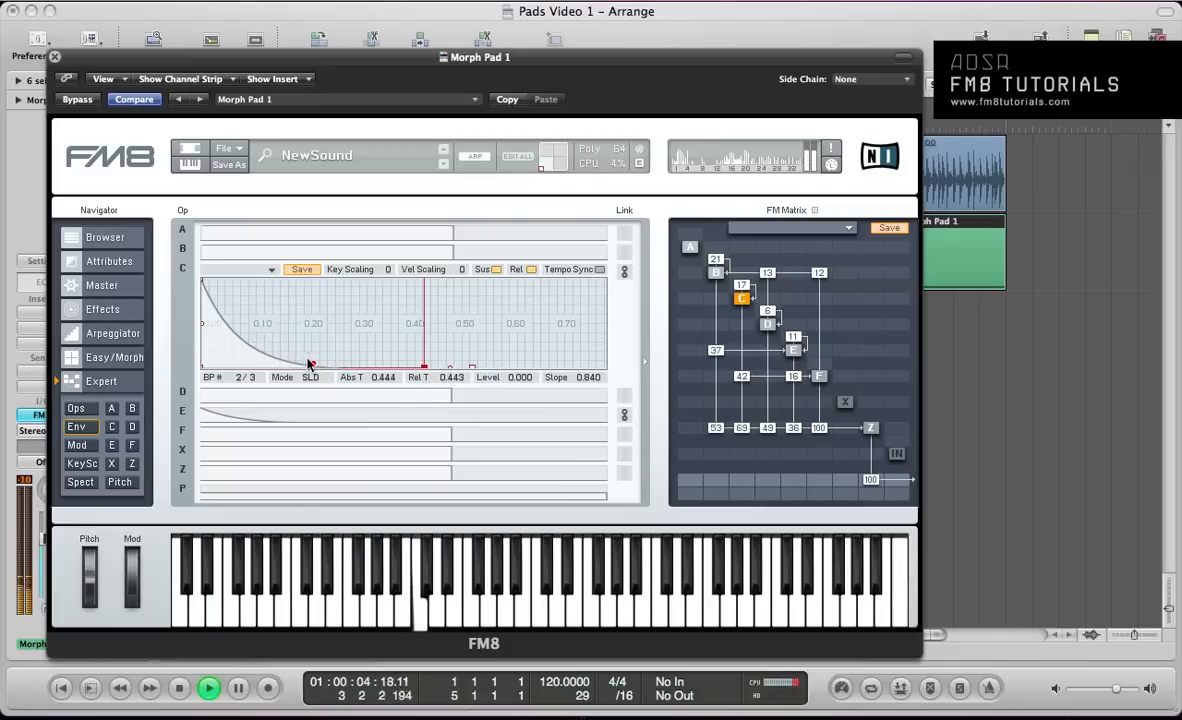
left_click_drag(313, 364, 313, 362)
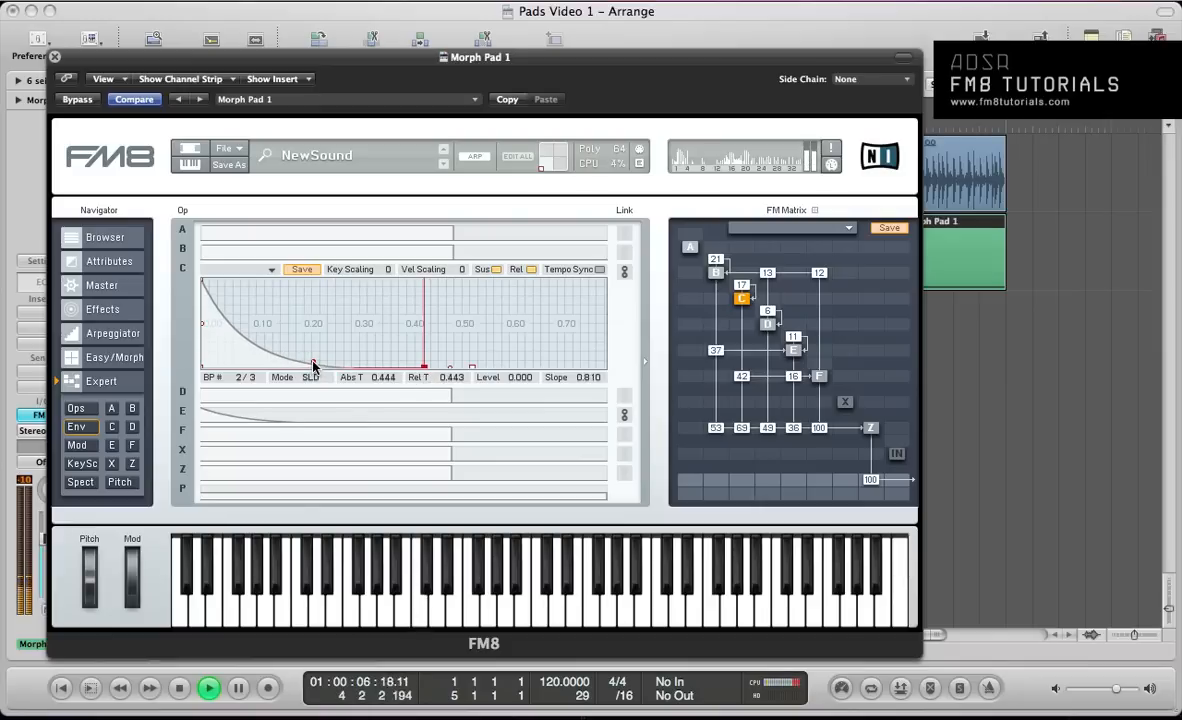
key("space")
Link the envelopes of operators A, B, D and F, set their release time to about 0.034 and audition the result.
left_click(290, 234)
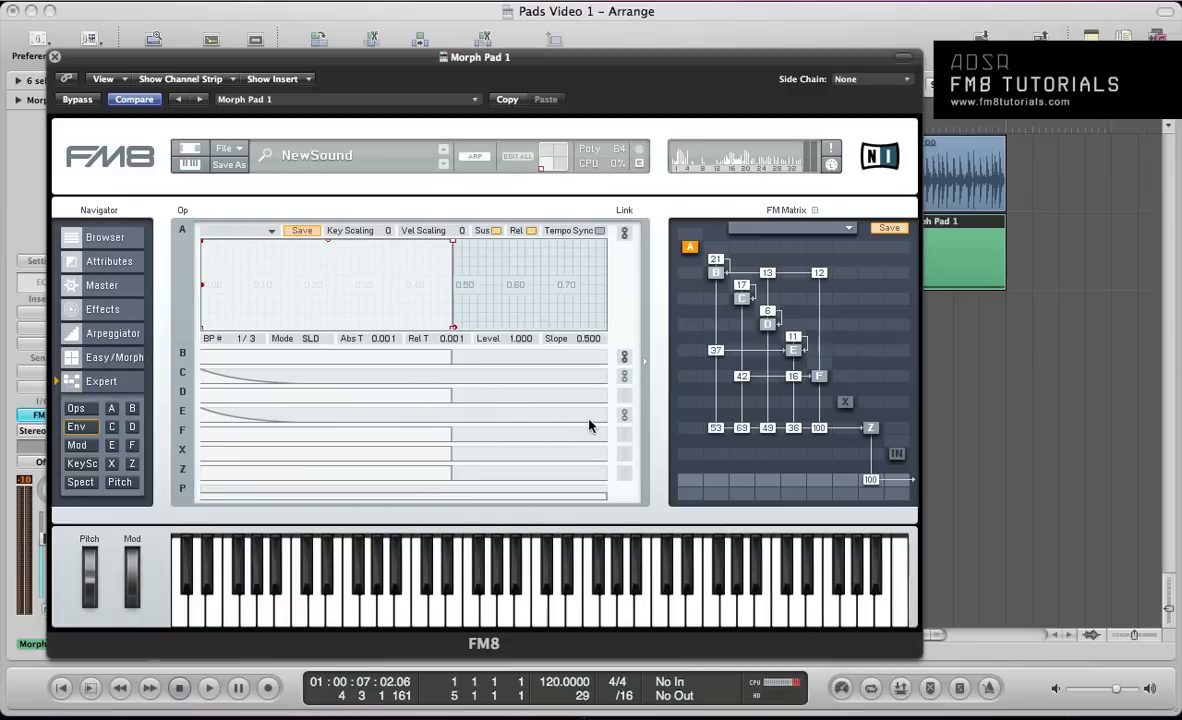
left_click(624, 395)
left_click(624, 434)
left_click_drag(452, 330, 473, 334)
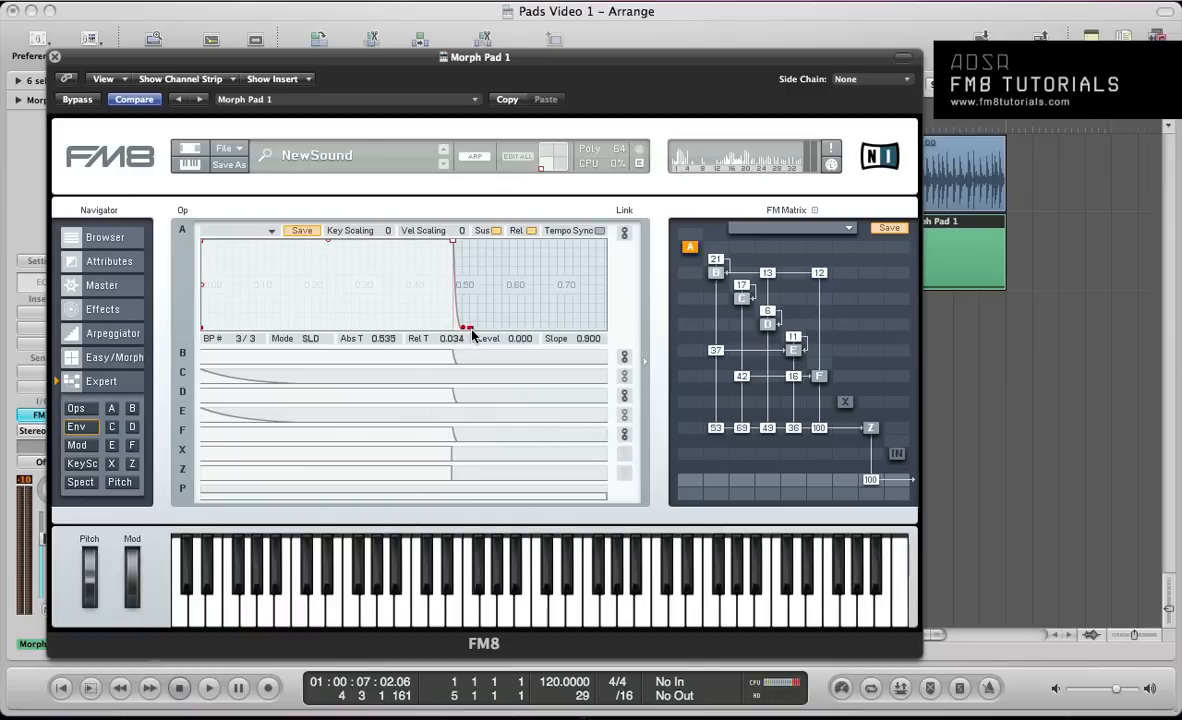
key("space")
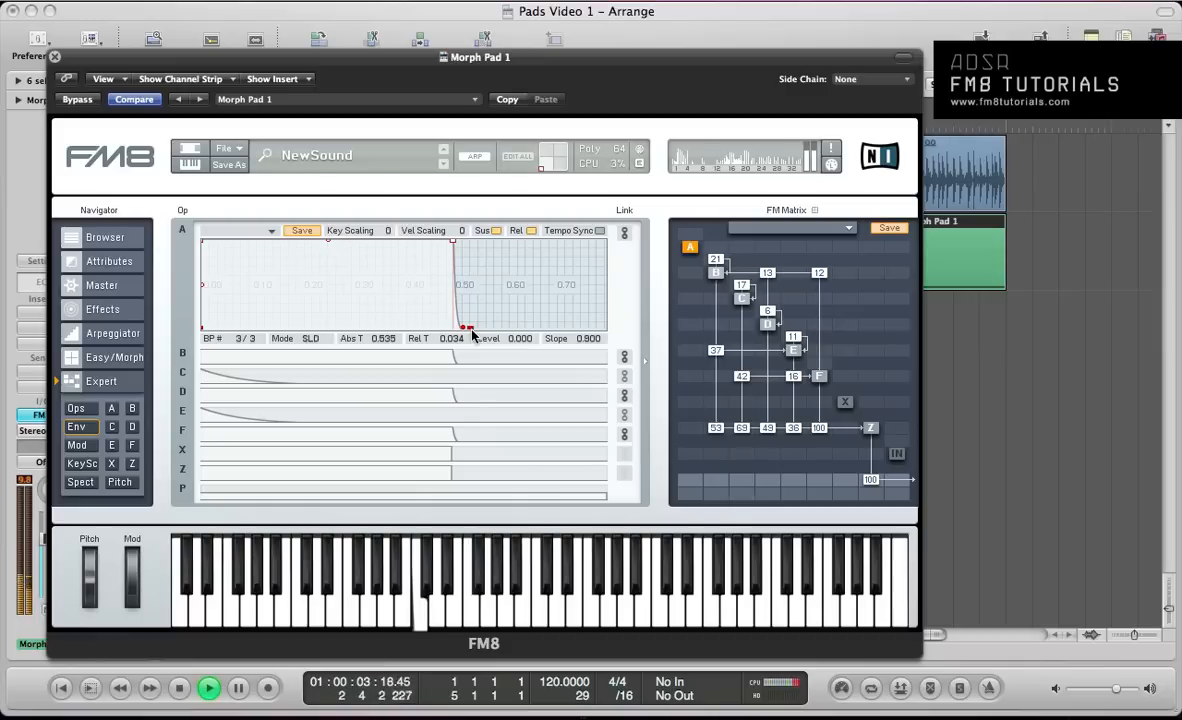
key("space")
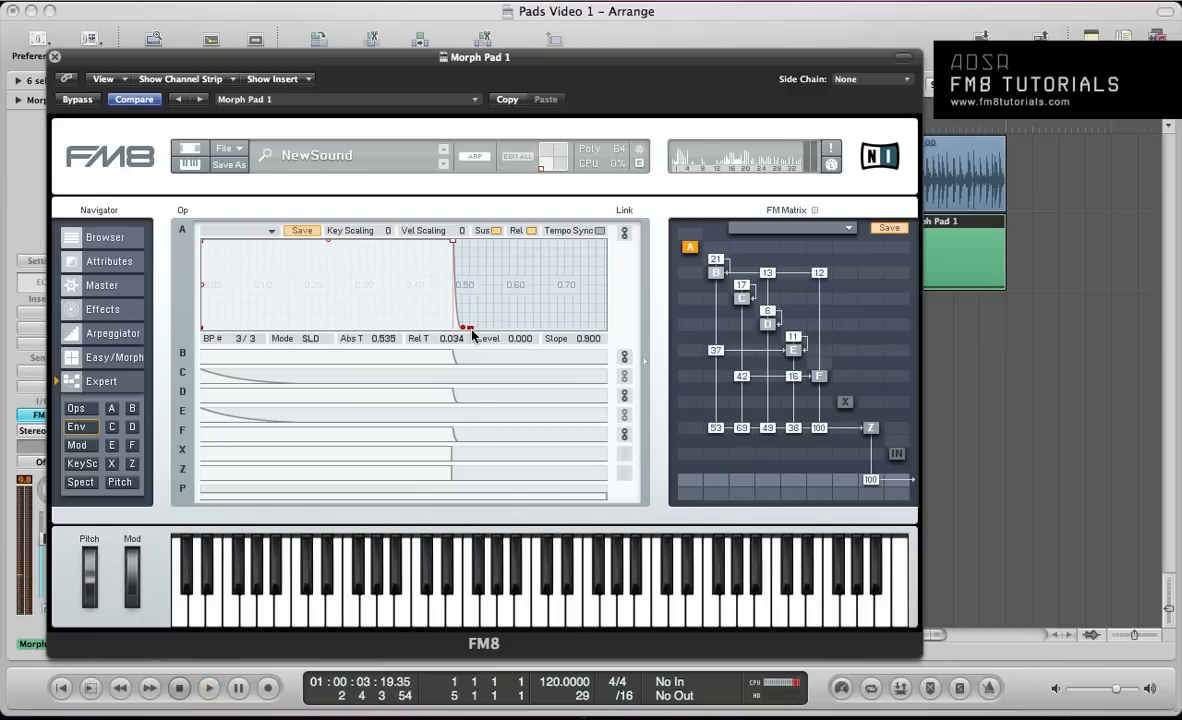
Set operator Z's first filter to cutoff 0 and resonance 27, set the filter mix to 0 and audition the sound.
left_click(131, 465)
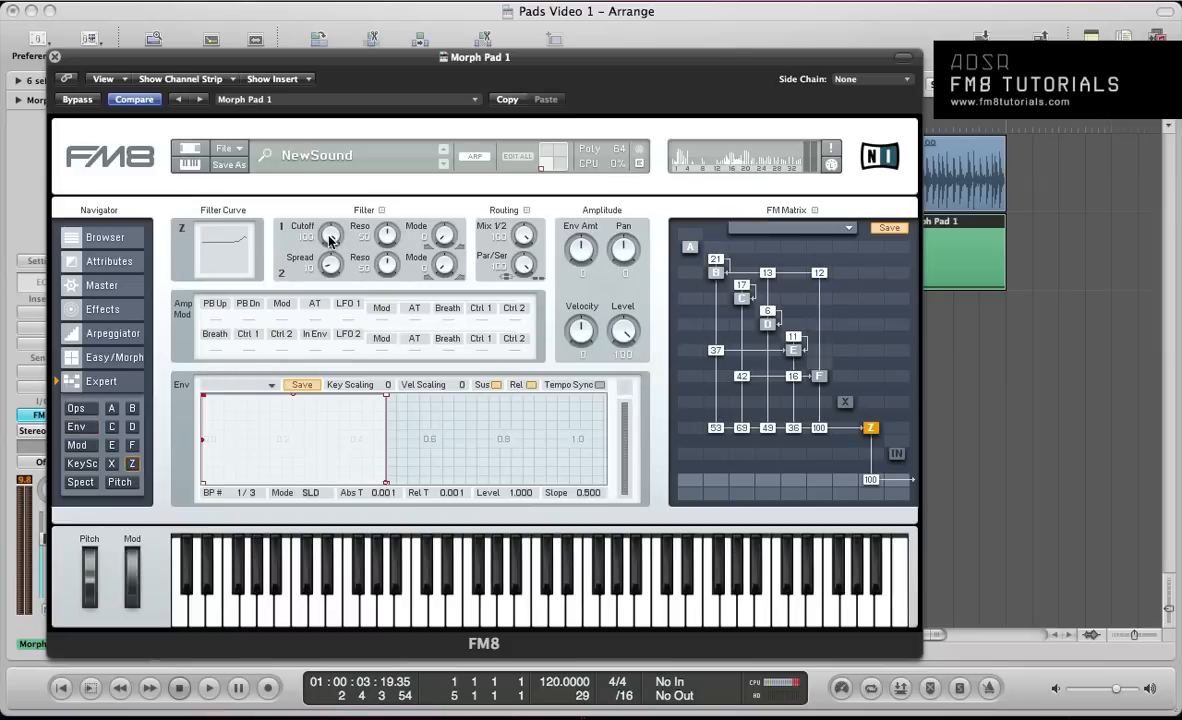
left_click_drag(330, 240, 328, 378)
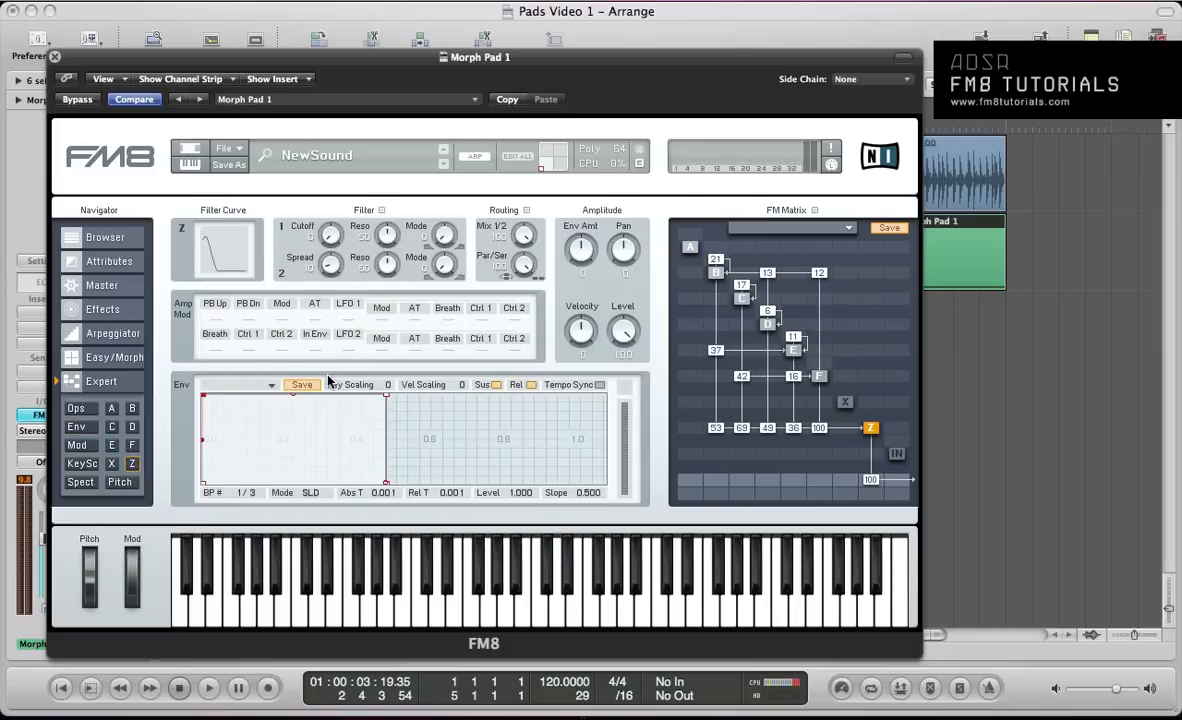
left_click_drag(386, 236, 387, 243)
key("space")
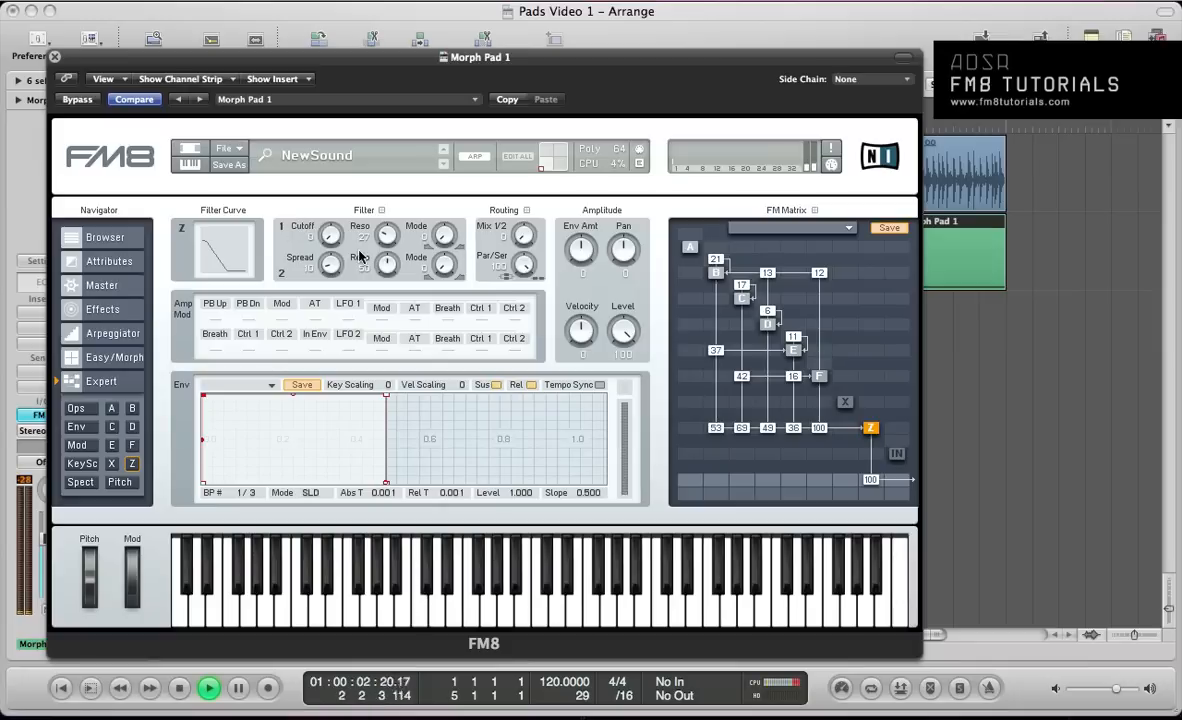
key("space")
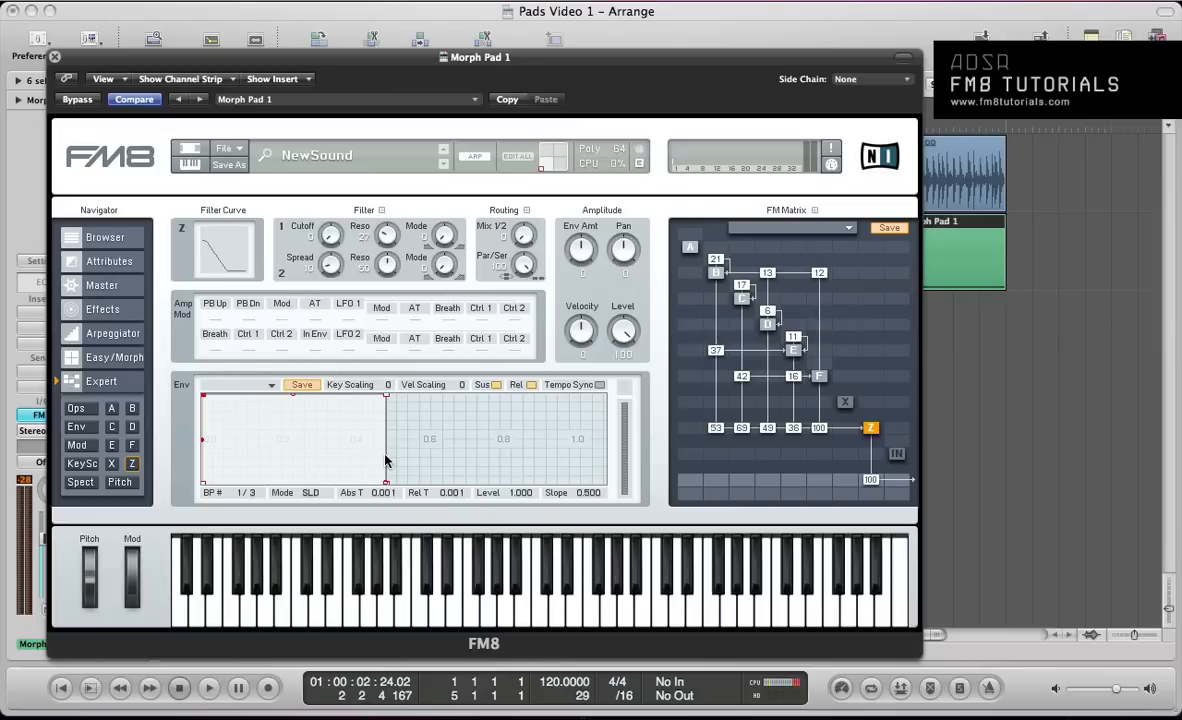
Set operator Z's envelope amount to 66 and audition the filter.
left_click_drag(580, 249, 580, 213)
key("space")
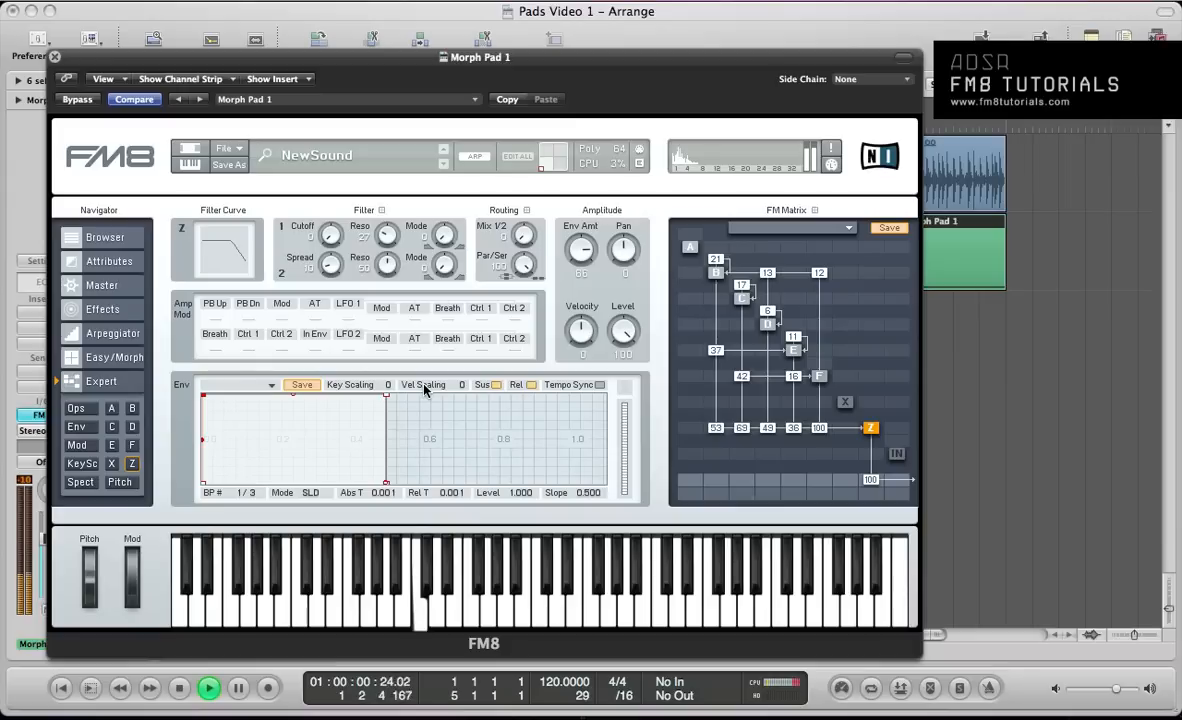
key("space")
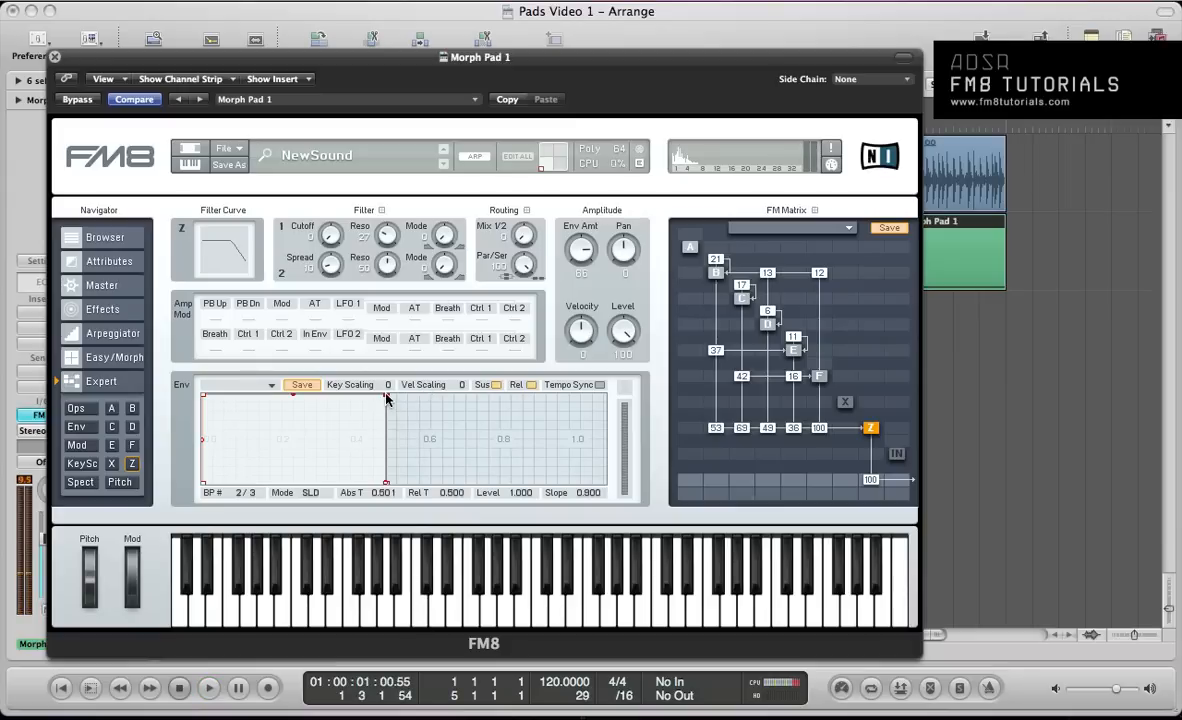
Shape operator Z's envelope with a release of about 0.132 and a decay to level 0 at about 0.504, and audition it.
left_click_drag(386, 484, 435, 490)
left_click_drag(296, 428, 356, 362)
mouse_move(338, 427)
left_mouse_down()
mouse_move(377, 429)
mouse_move(356, 413)
left_mouse_up()
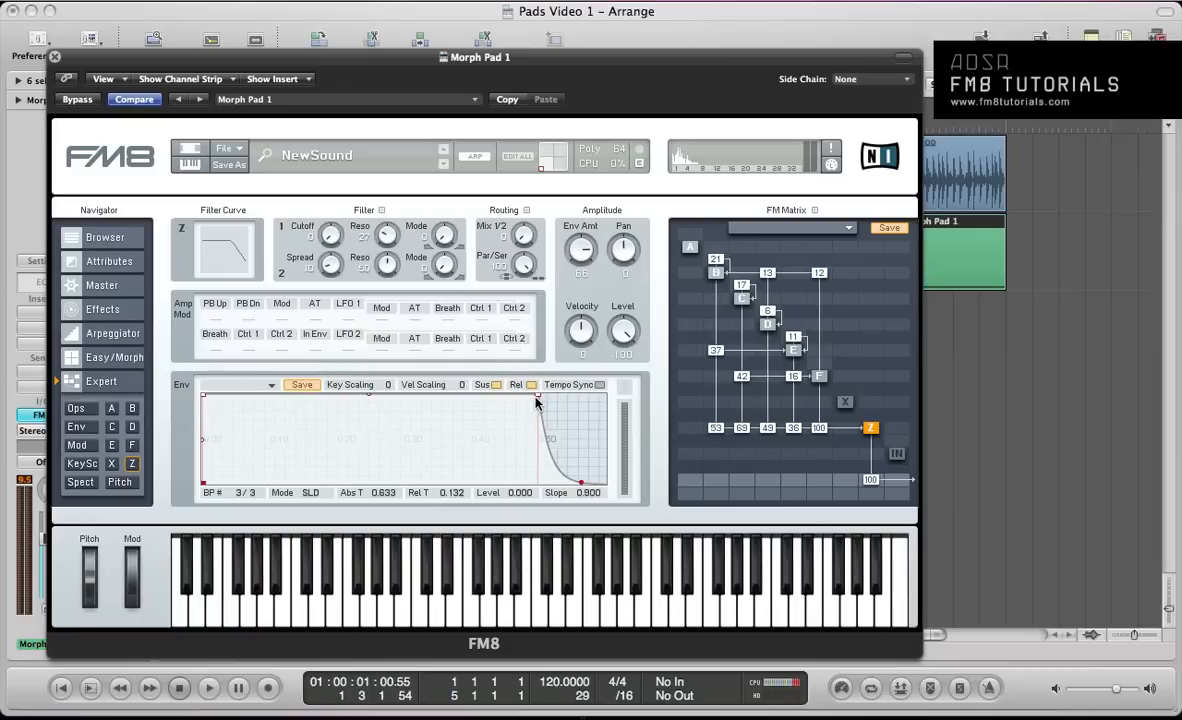
left_click_drag(539, 398, 540, 492)
key("space")
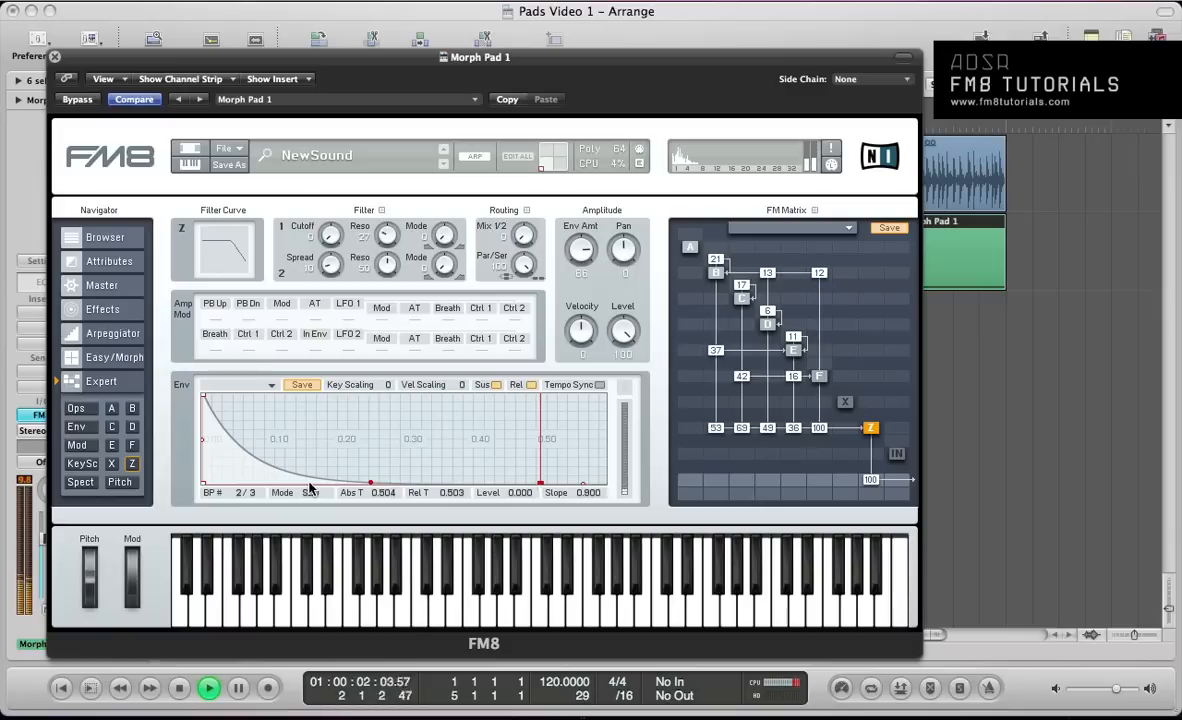
mouse_move(572, 266)
left_mouse_down()
mouse_move(577, 286)
mouse_move(569, 259)
left_mouse_up()
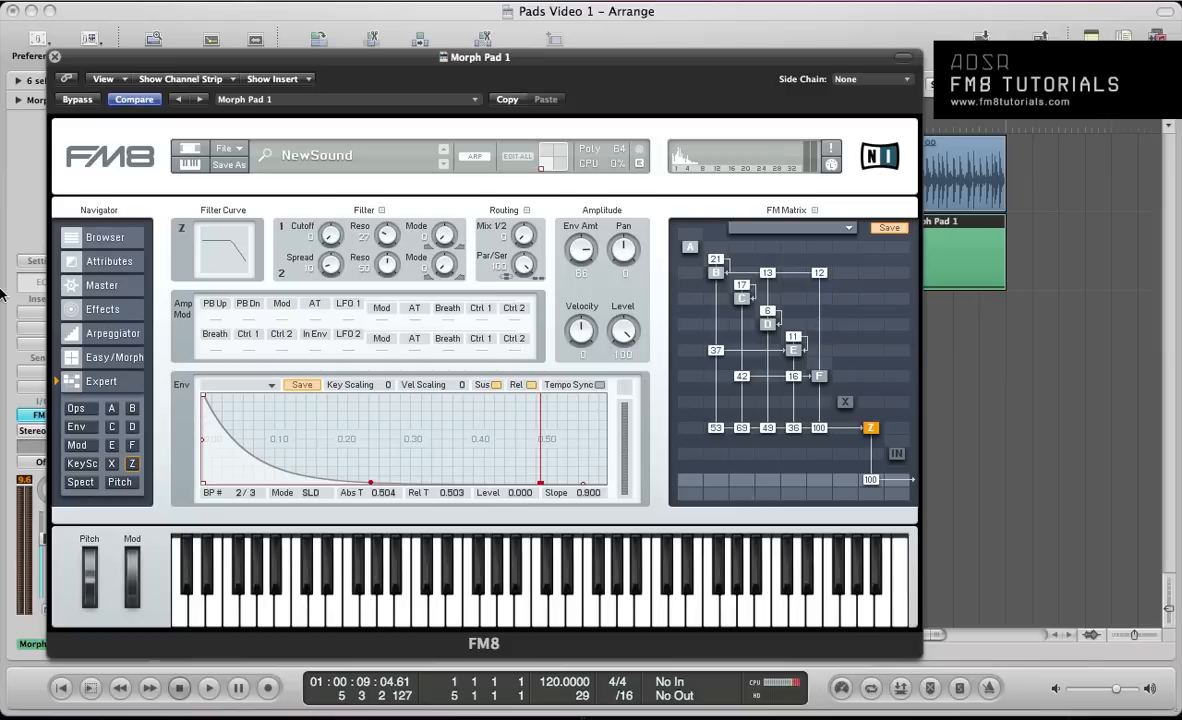
Add a Peak EQ effect with a slight boost on its upper band, set its volume to 56 and audition it.
left_click(100, 309)
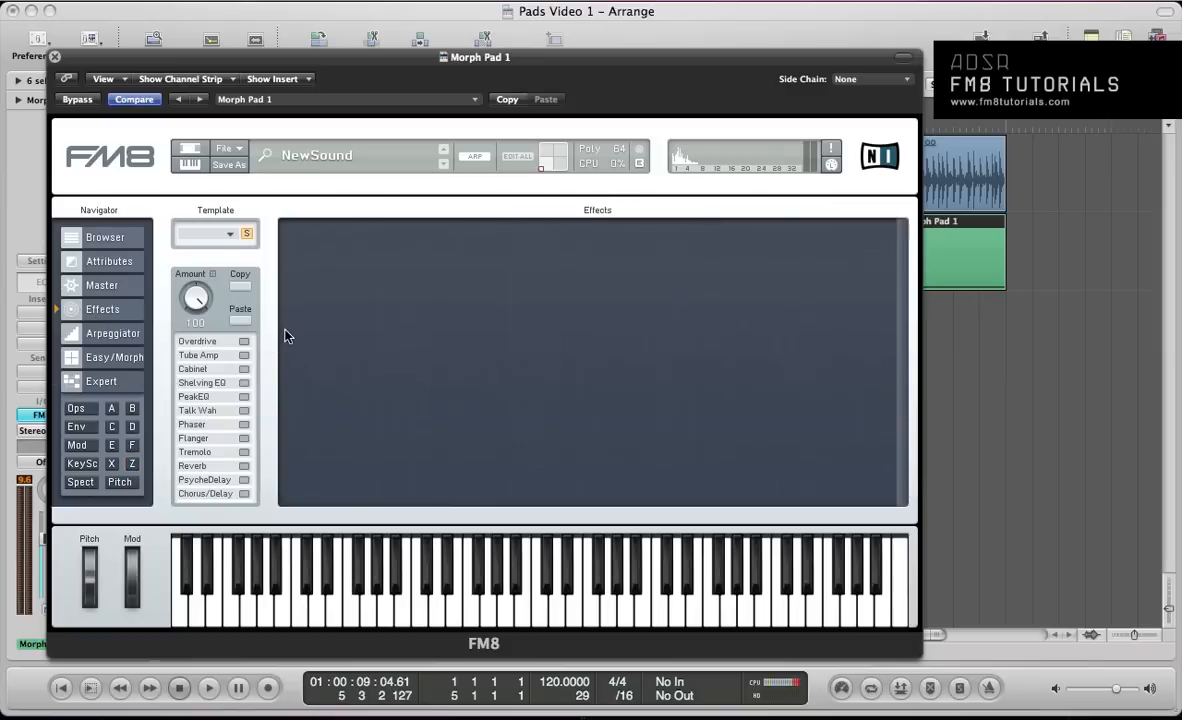
left_click(244, 397)
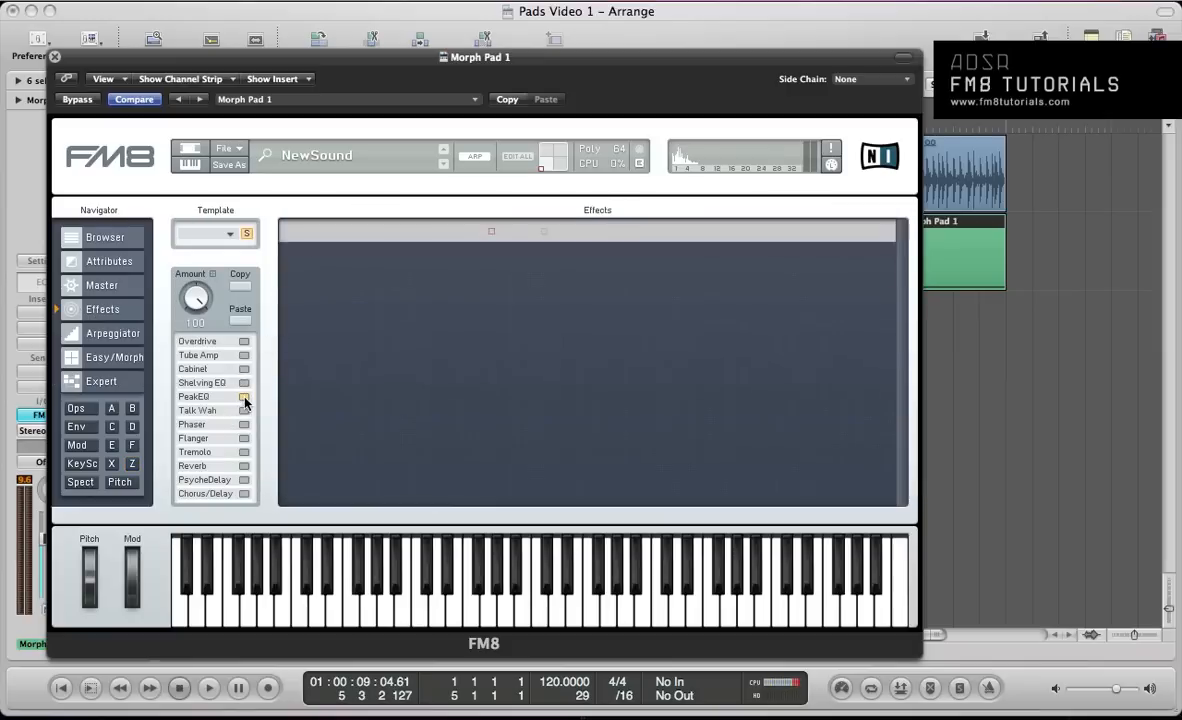
left_click_drag(542, 256, 586, 249)
key("space")
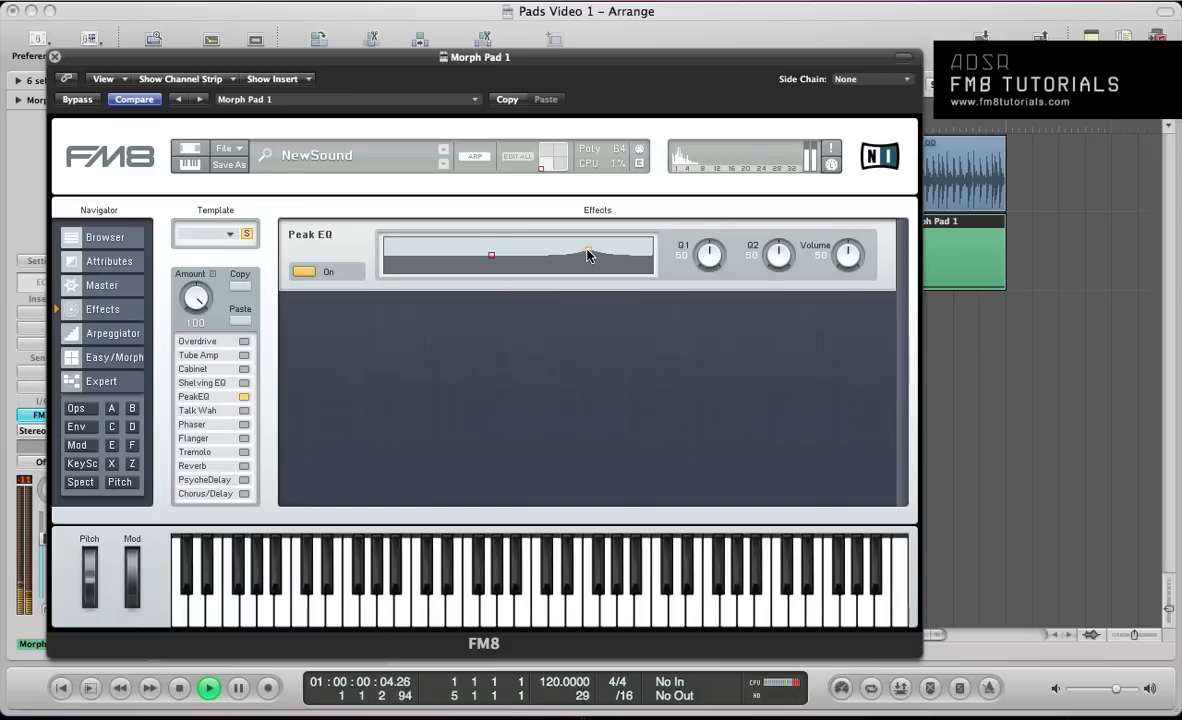
left_click_drag(850, 255, 850, 250)
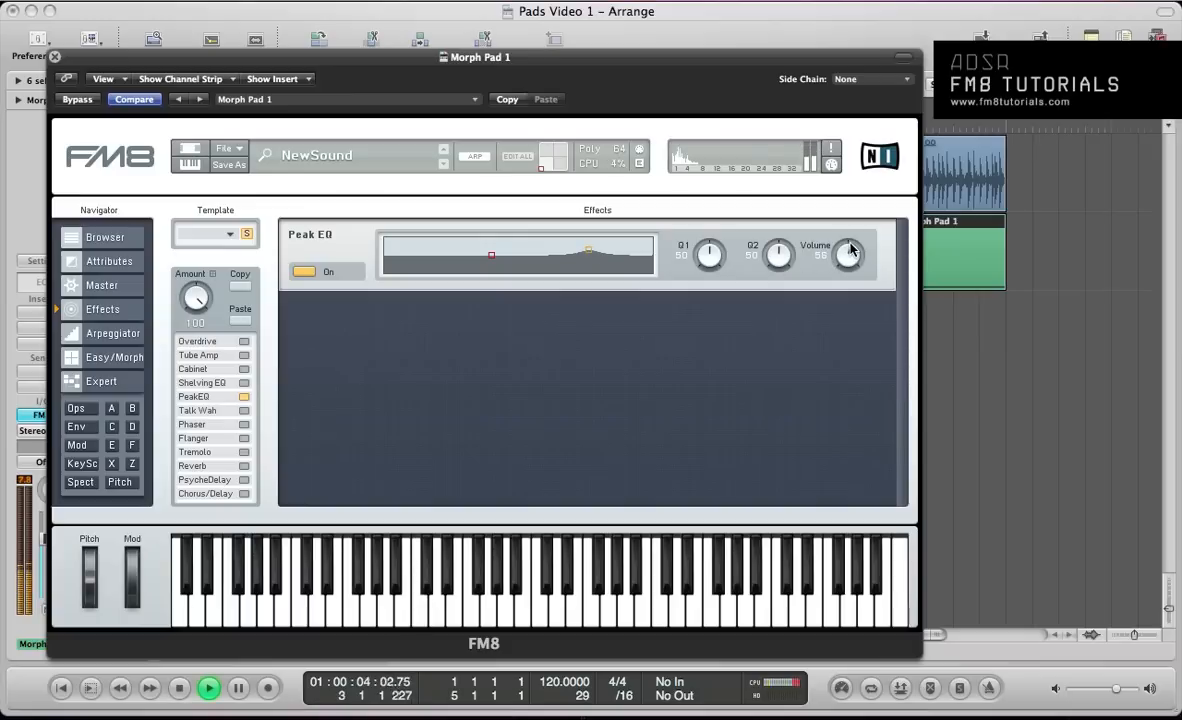
key("space")
Add a Reverb effect with time 57 and dry/wet about 19, and audition it.
left_click(244, 466)
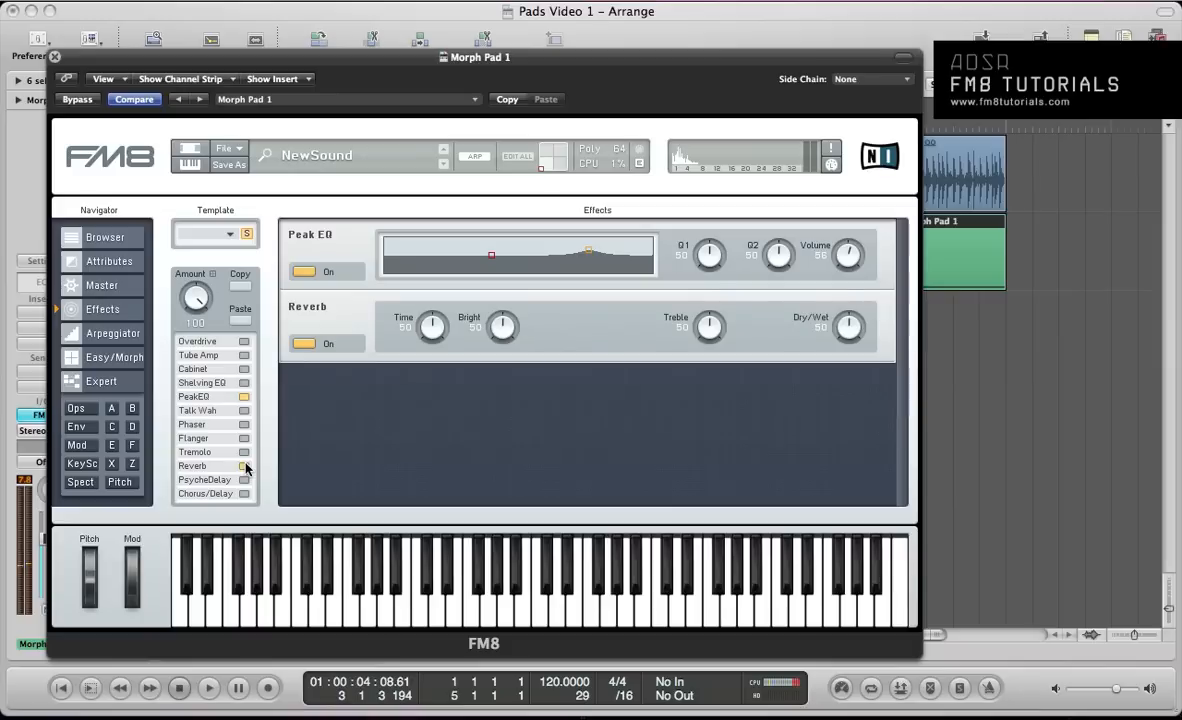
key("space")
left_click_drag(416, 318, 429, 316)
key("space")
key("space")
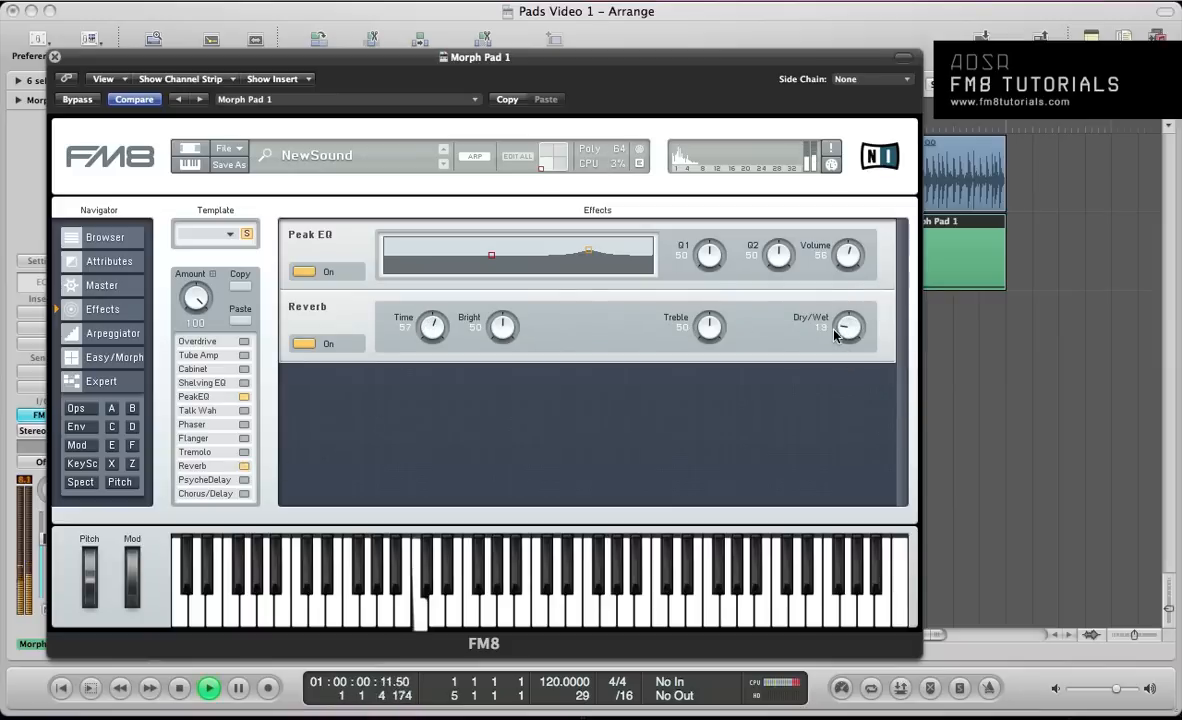
left_click_drag(840, 328, 840, 334)
key("space")
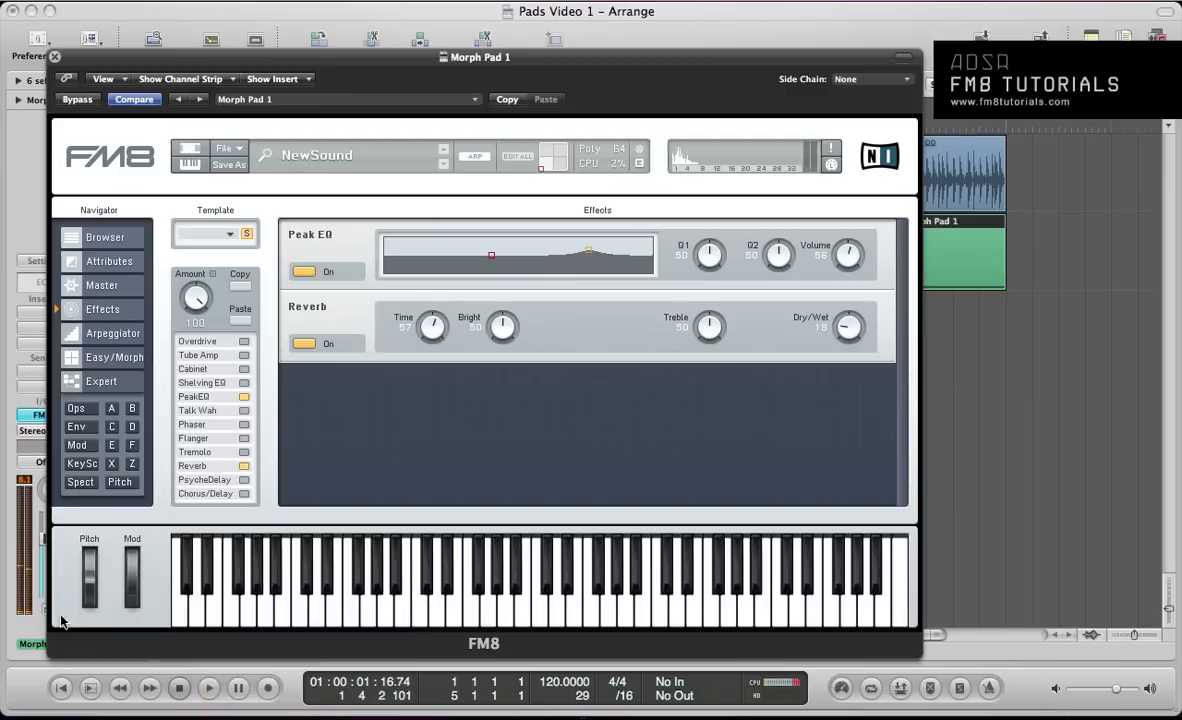
Add a Chorus/Delay effect with Sync and SncDly enabled, set its time to 78 and audition it.
left_click(244, 494)
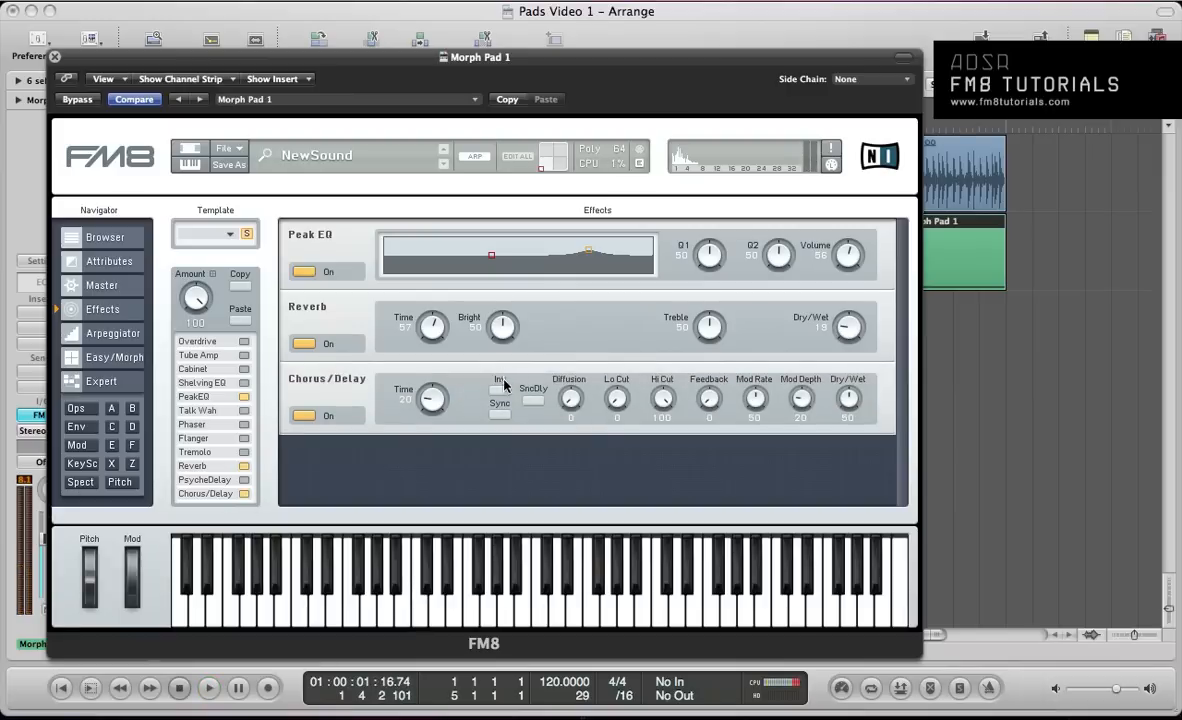
left_click(499, 414)
left_click_drag(443, 400, 431, 335)
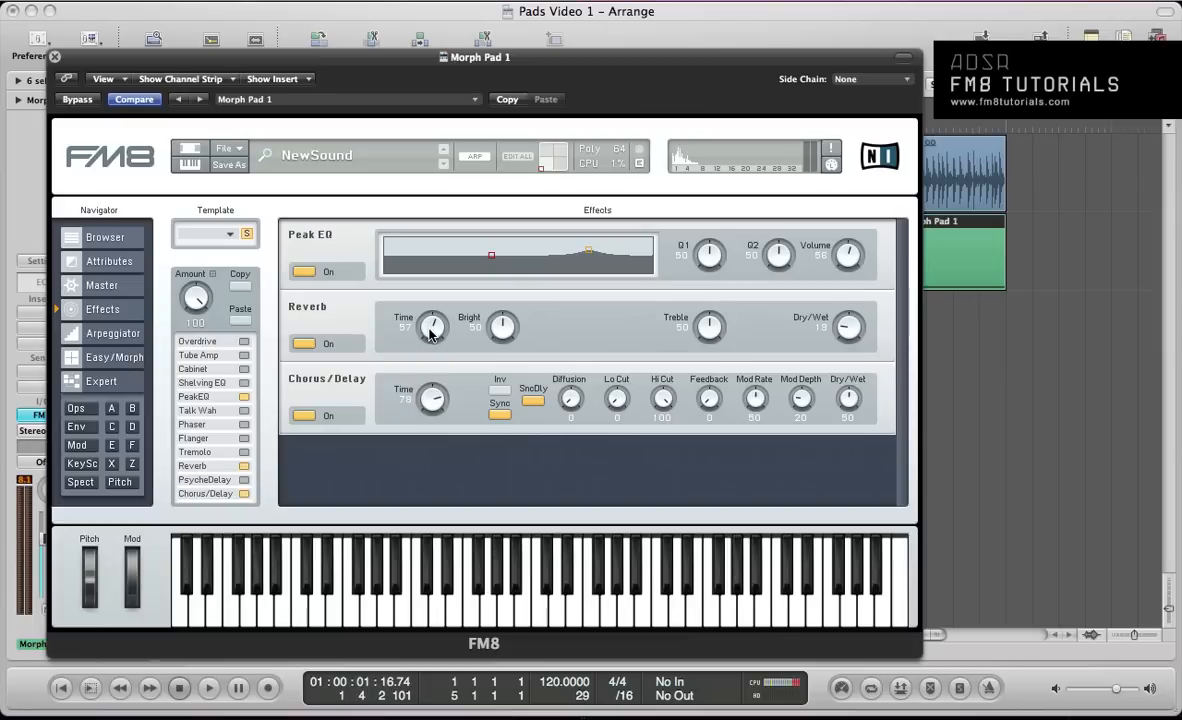
key("space")
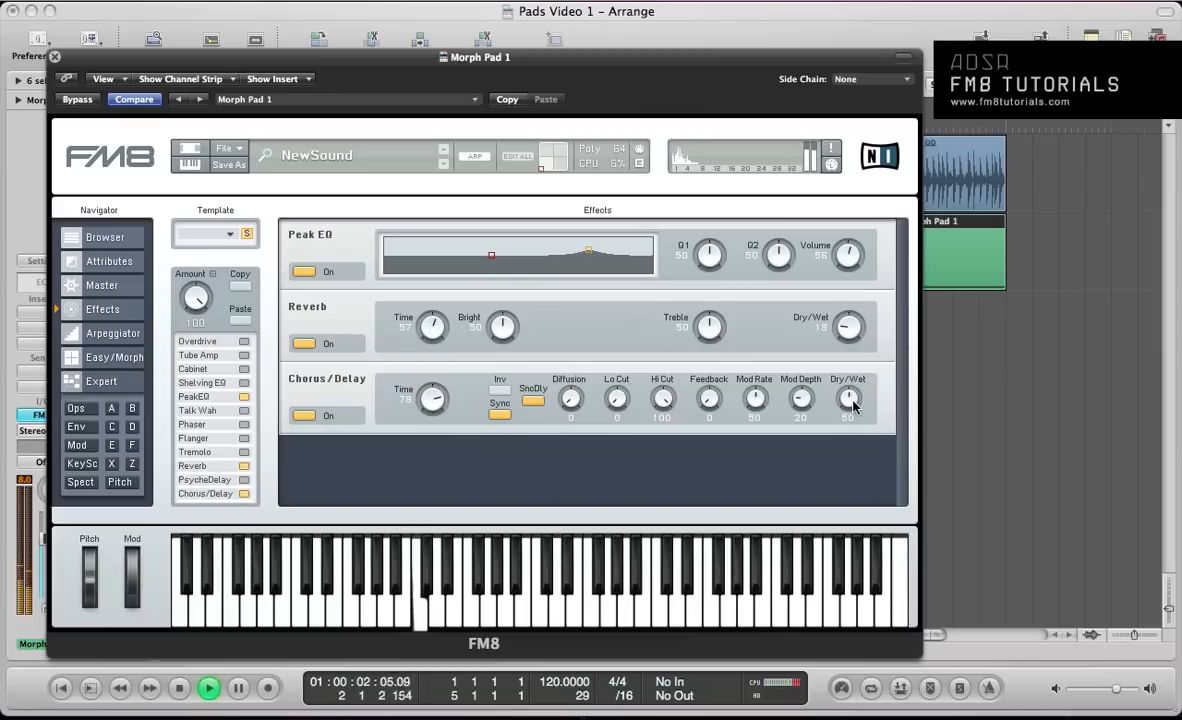
key("space")
Set the Chorus/Delay dry/wet to 16, Lo Cut to about 19 and Hi Cut to 75, and start playback.
left_click_drag(849, 398, 843, 445)
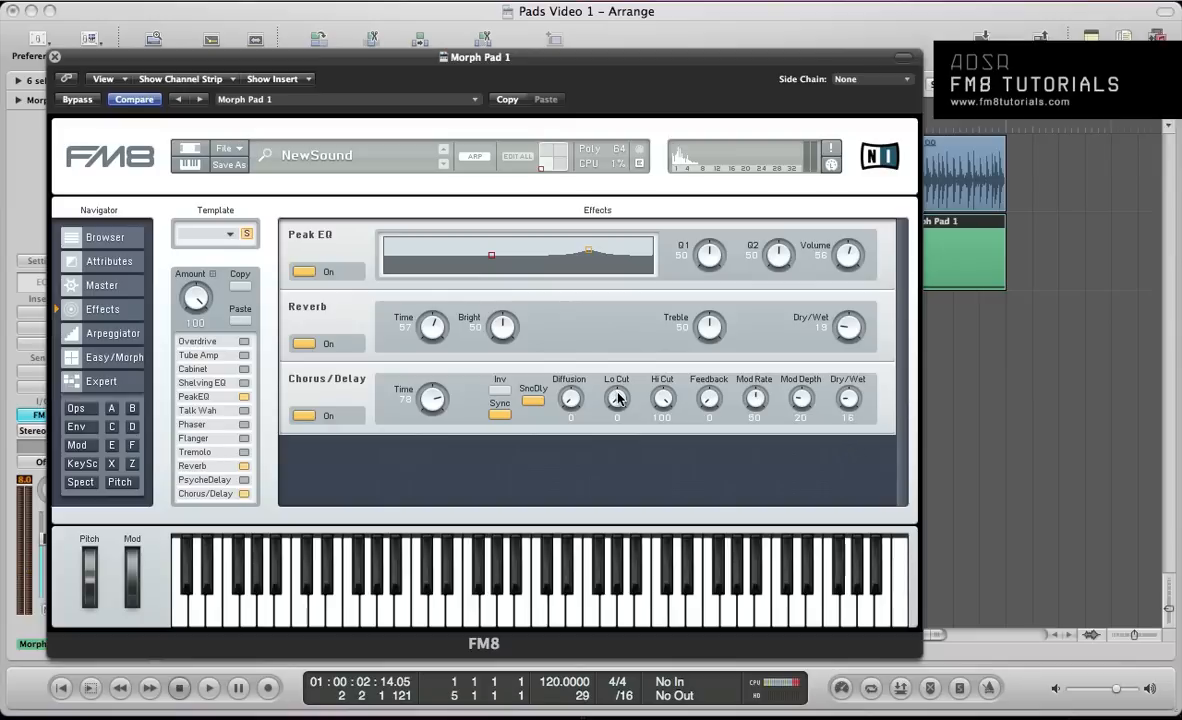
left_click_drag(617, 398, 660, 435)
key("space")
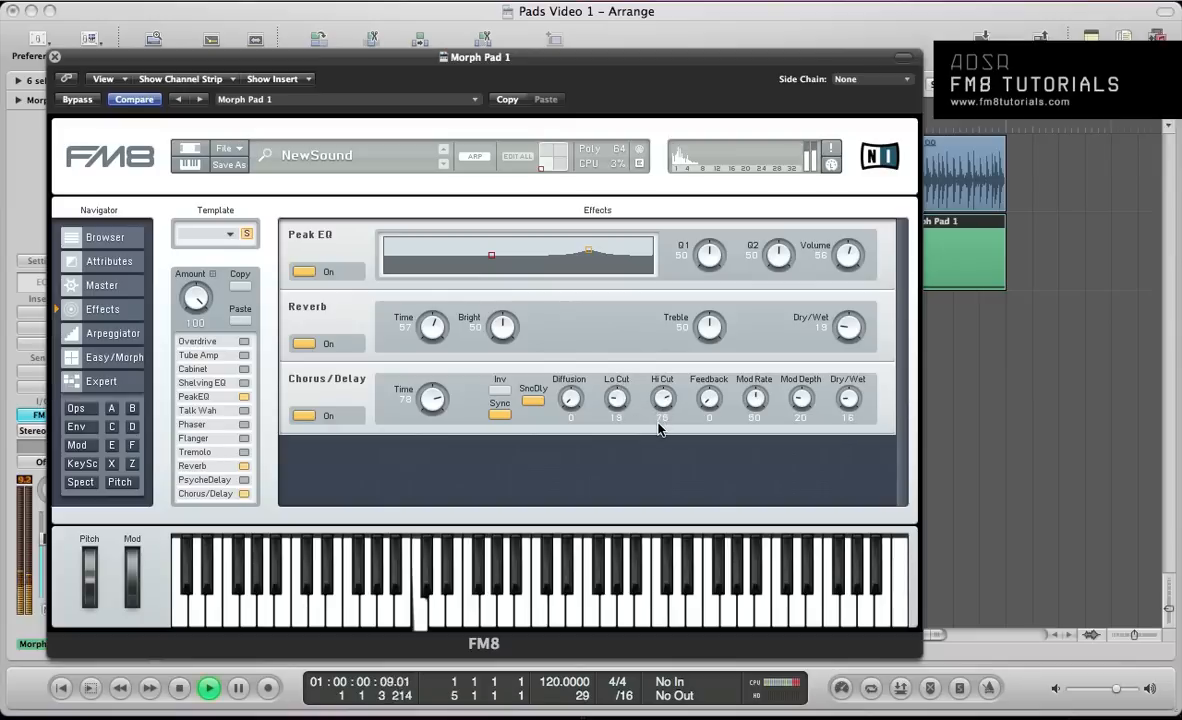
Set the Chorus/Delay feedback to 46 and audition the delay.
mouse_move(713, 403)
left_mouse_down()
mouse_move(711, 365)
mouse_move(709, 381)
left_mouse_up()
key("space")
key("space")
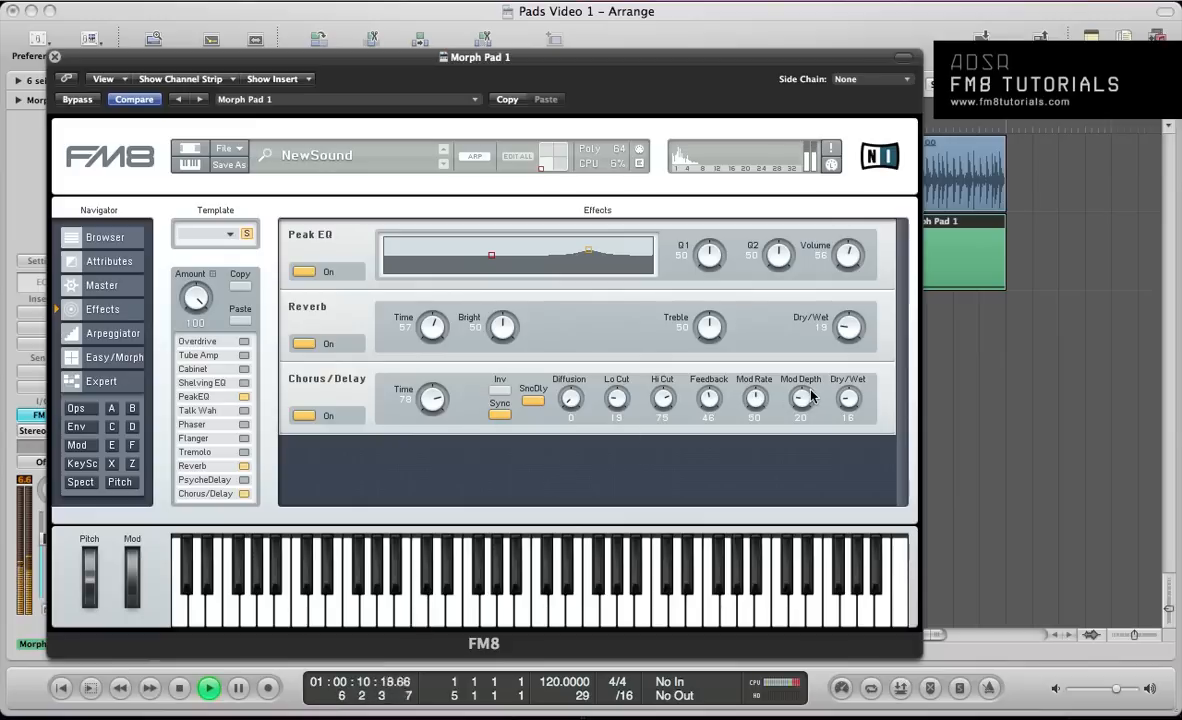
Refine the Chorus/Delay with dry/wet 13 and Lo Cut 26, and audition it while returning to operator Z's settings.
key("space")
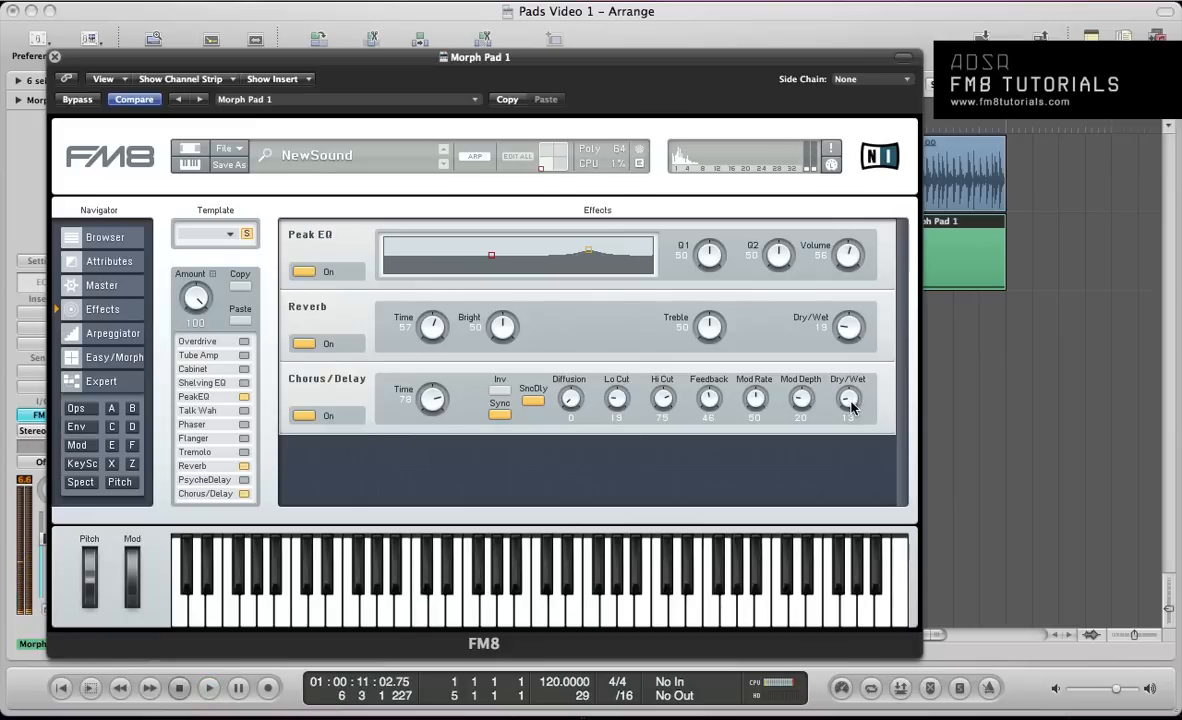
key("space")
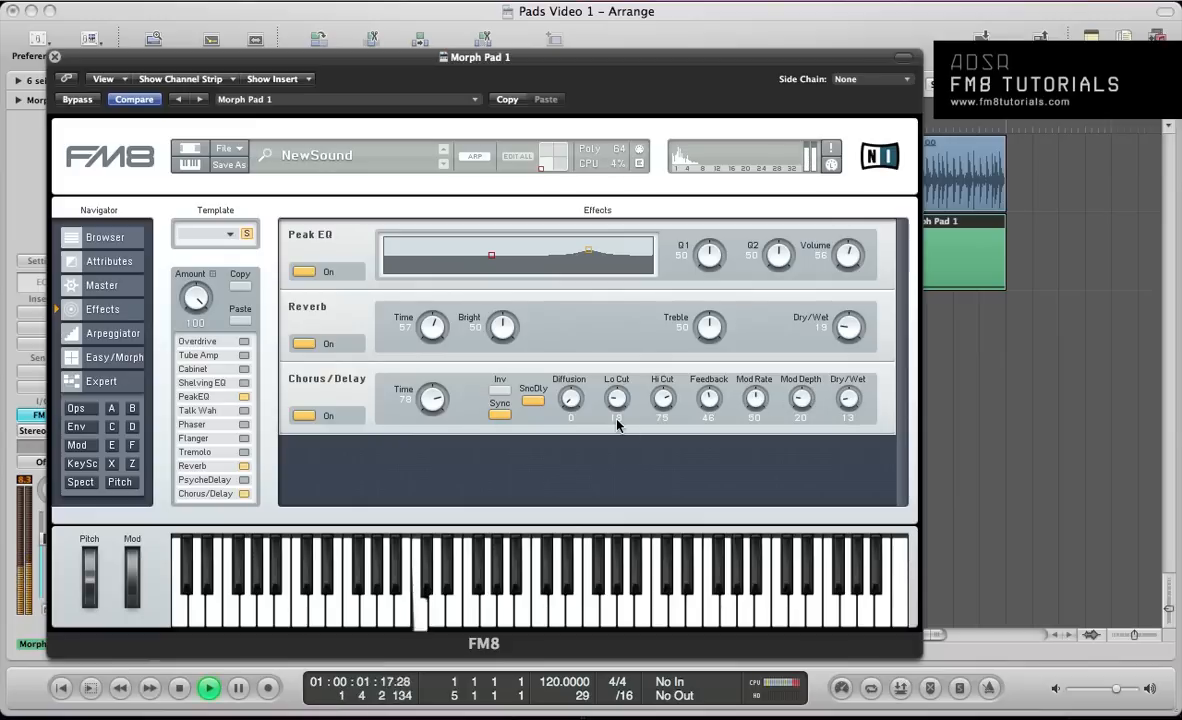
left_click_drag(617, 424, 616, 391)
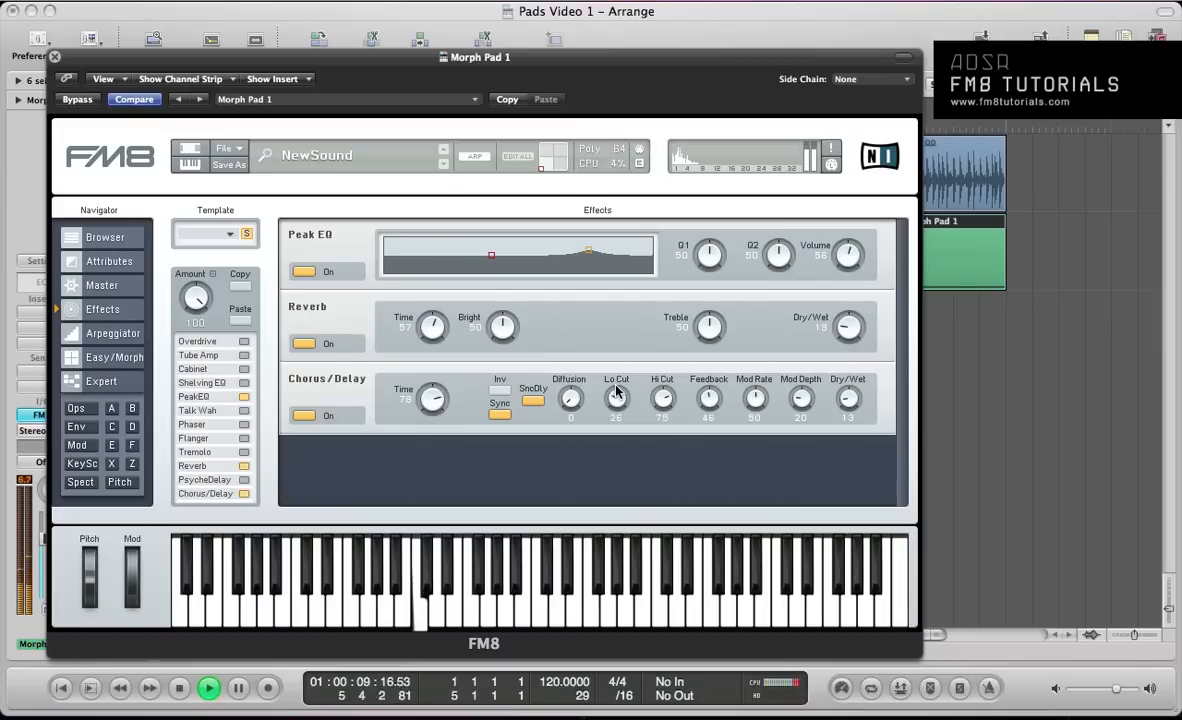
left_click(131, 463)
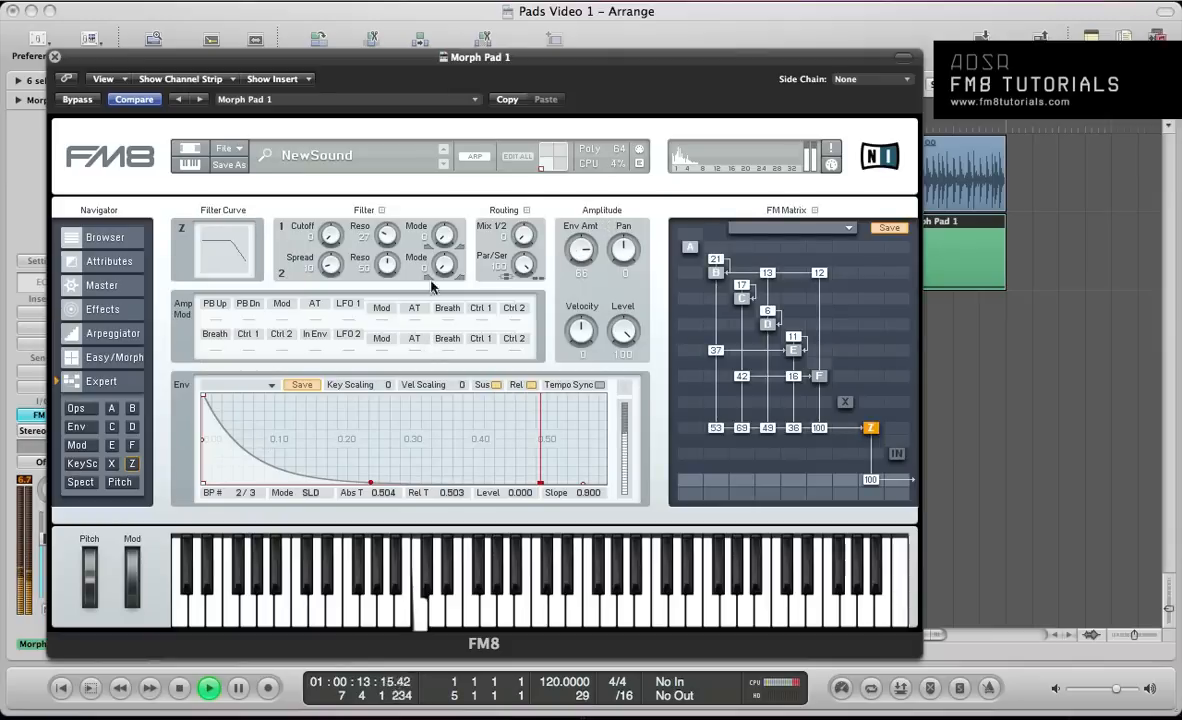
key("space")
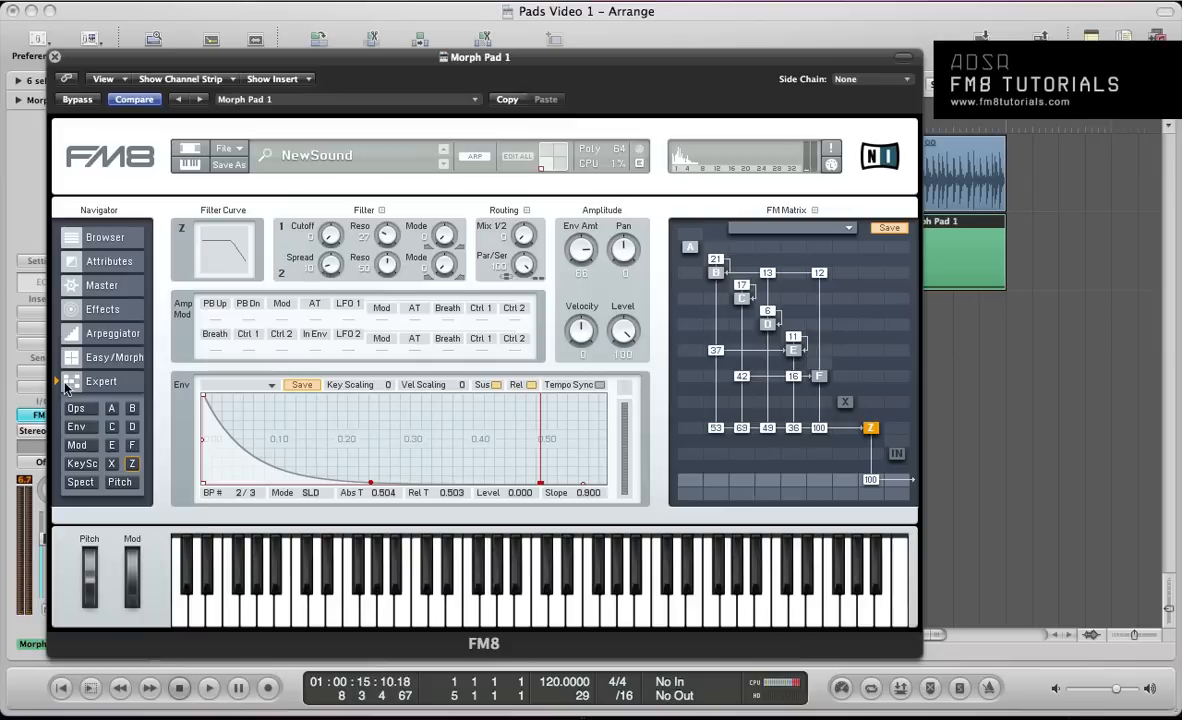
Go through the Master, Effects and Arpeggiator pages and open the Easy/Morph page with the morph square.
left_click(106, 288)
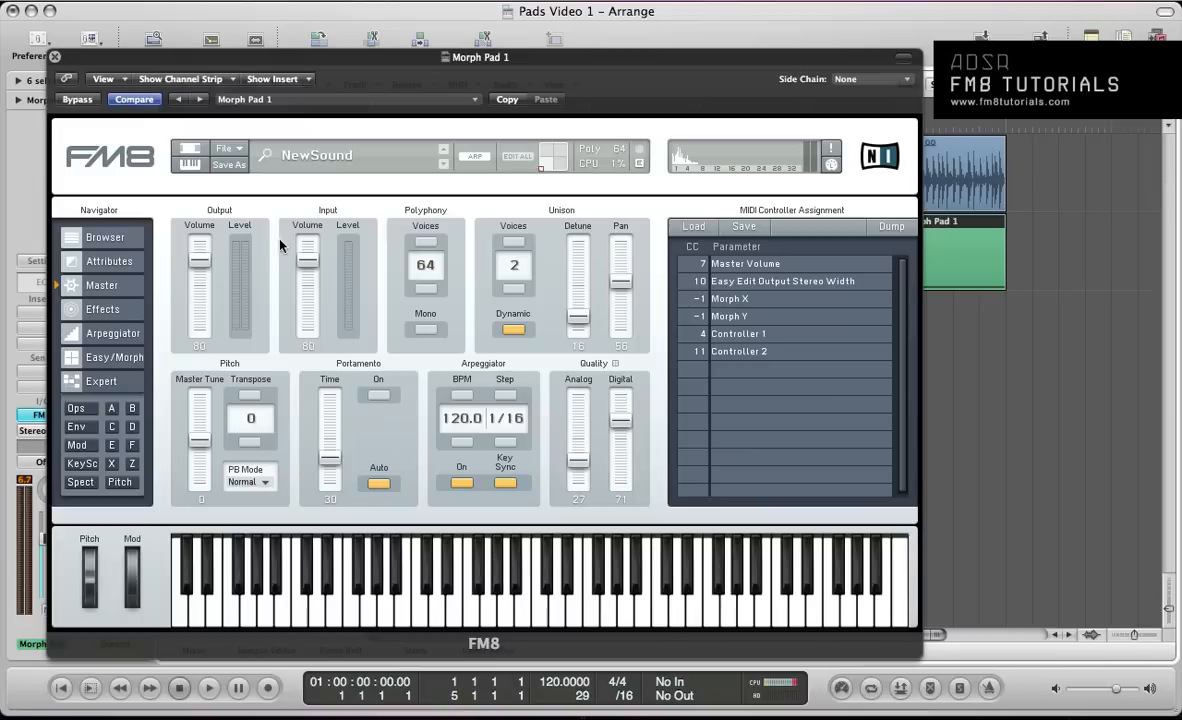
left_click(103, 310)
left_click(108, 333)
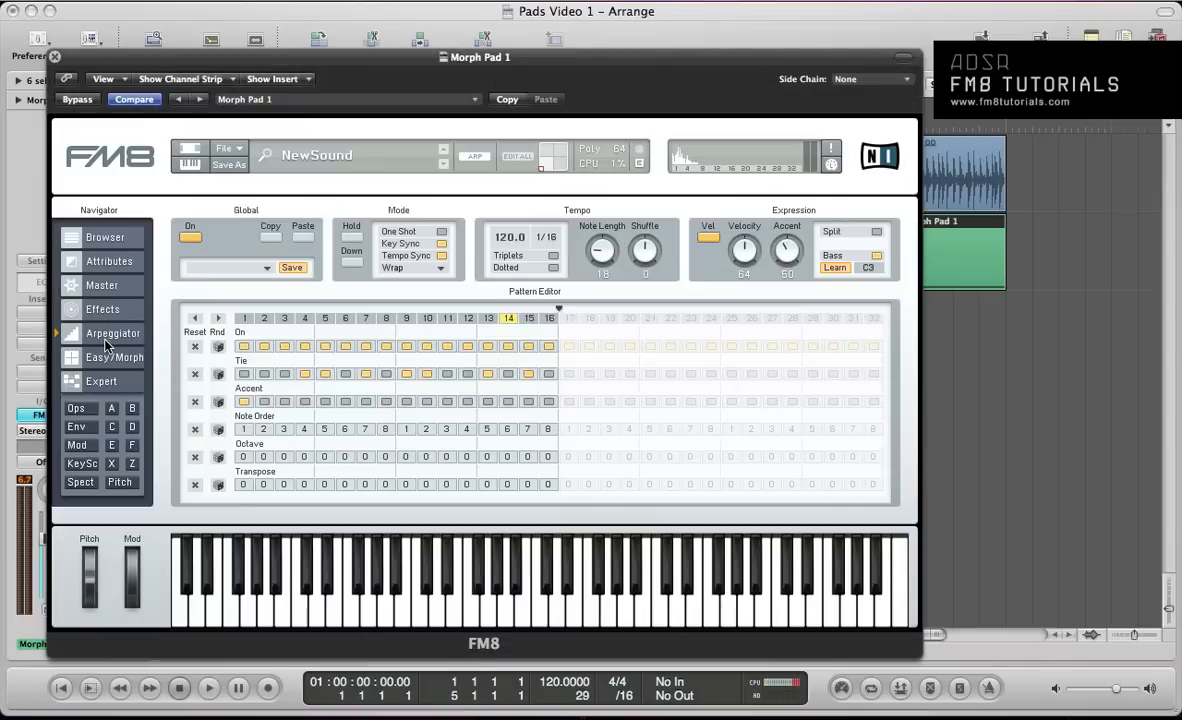
left_click(103, 357)
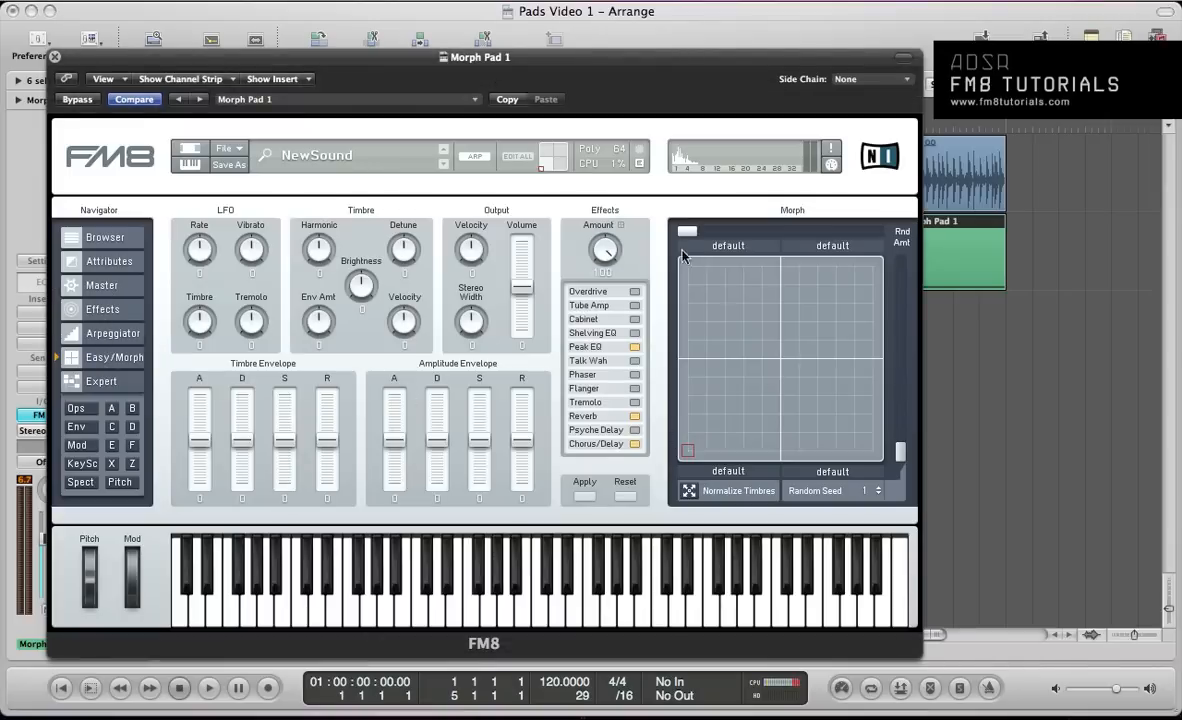